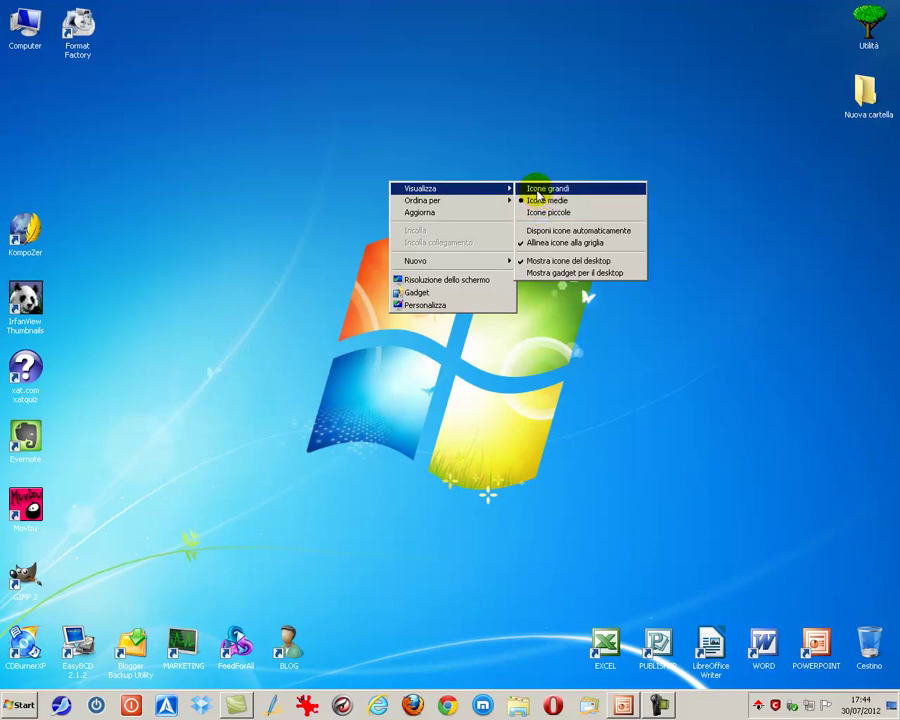
Display the desktop icons at large size (Icone grandi) and at small size (Icone piccole).
{"action": "left_click", "coordinate": [540, 189]}
{"action": "right_click", "coordinate": [443, 194]}
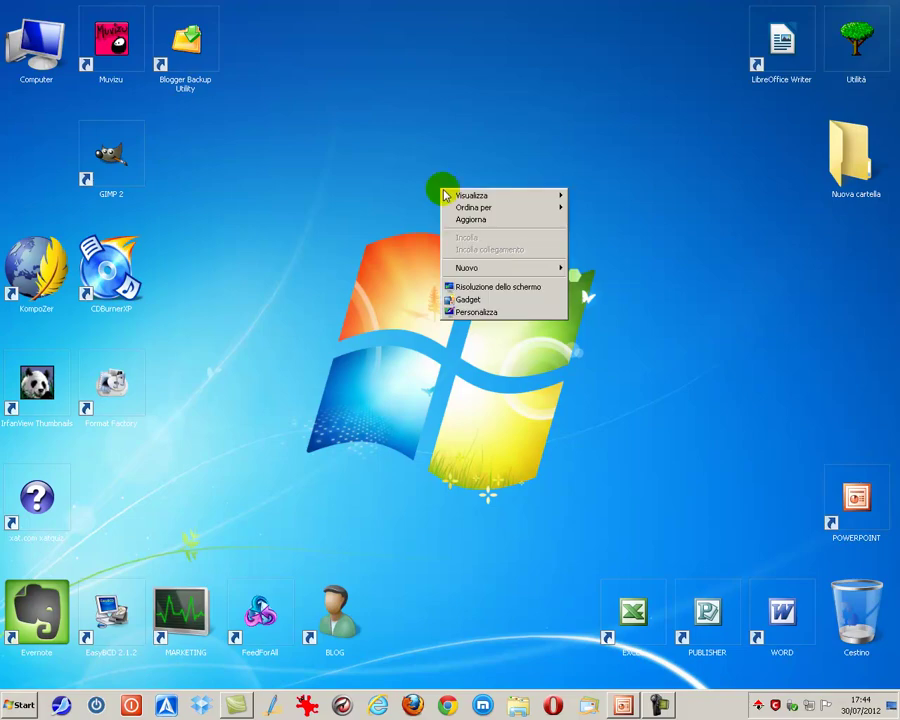
{"action": "left_click", "coordinate": [563, 195]}
{"action": "mouse_move", "coordinate": [563, 197]}
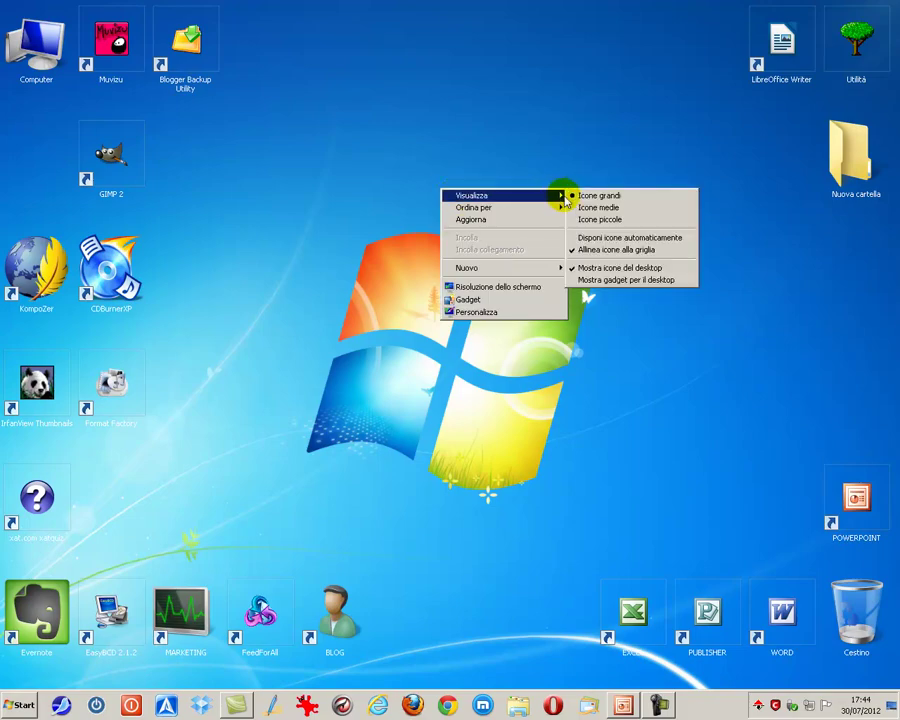
{"action": "left_click", "coordinate": [582, 218]}
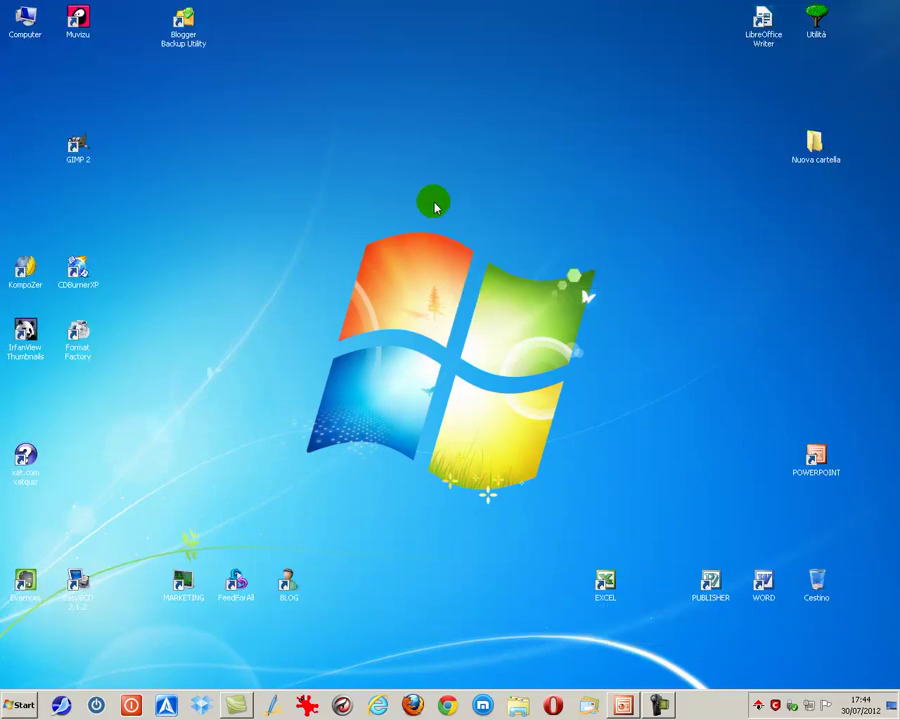
Set the desktop icons to medium size (Icone medie).
{"action": "right_click", "coordinate": [435, 207]}
{"action": "mouse_move", "coordinate": [546, 207]}
{"action": "left_click", "coordinate": [570, 223]}
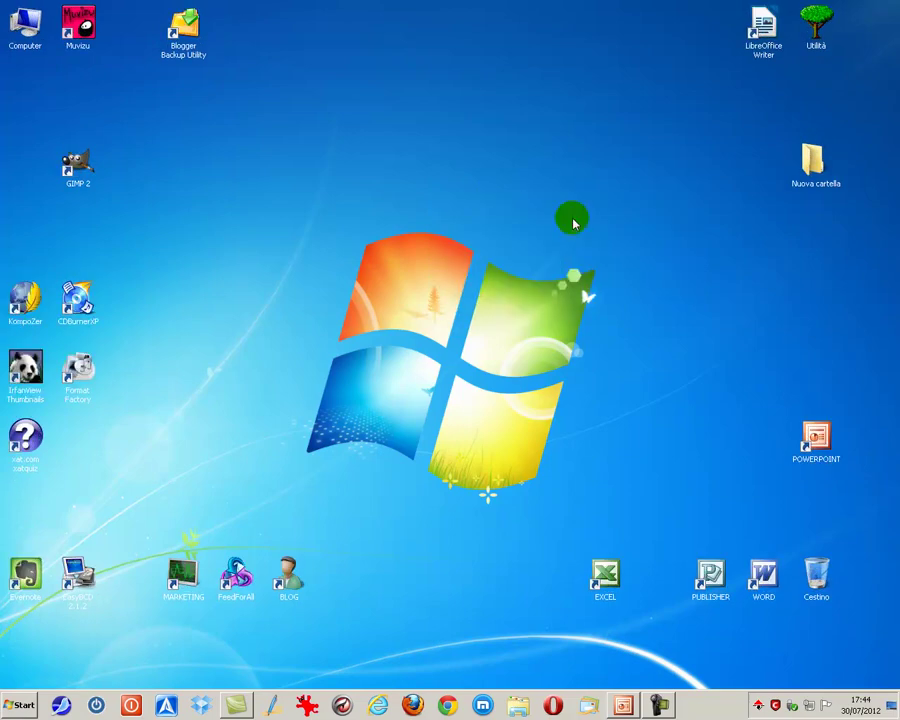
Turn on automatic arrangement of the desktop icons (Disponi icone automaticamente).
{"action": "right_click", "coordinate": [422, 205]}
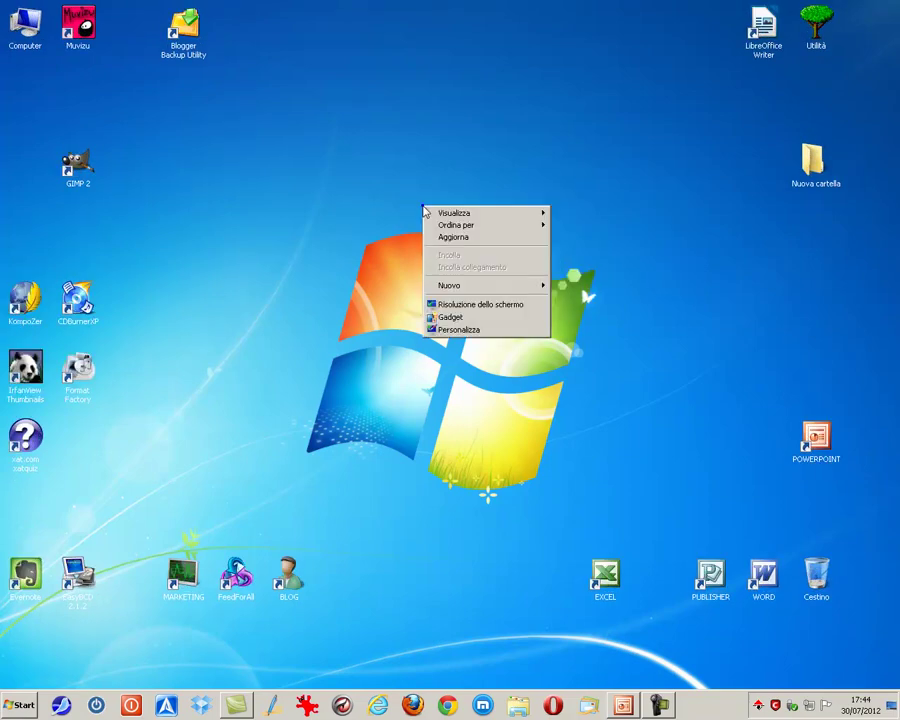
{"action": "mouse_move", "coordinate": [482, 211]}
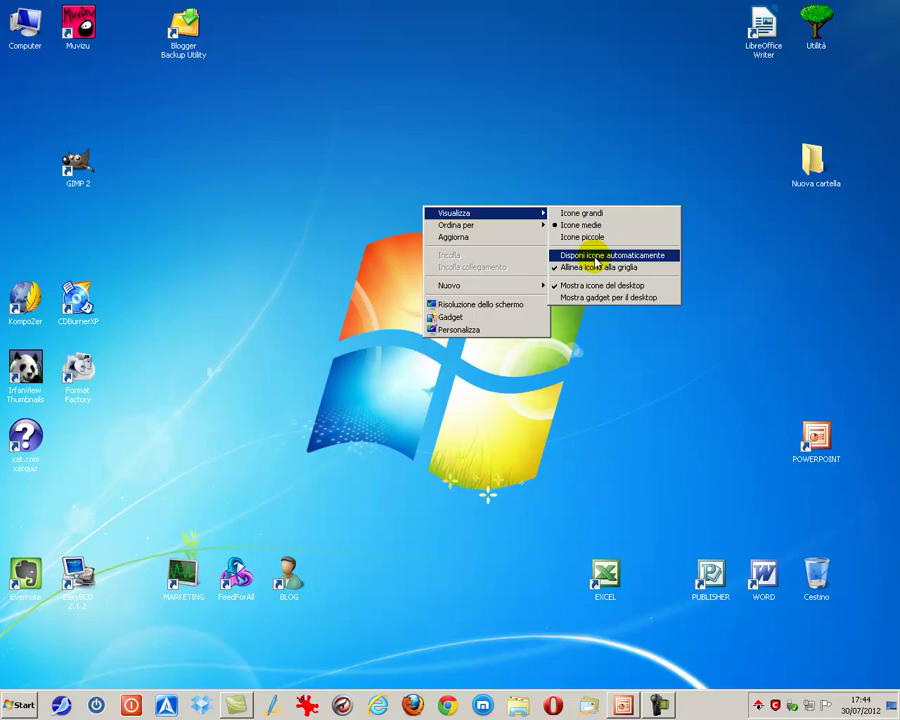
{"action": "left_click", "coordinate": [597, 262]}
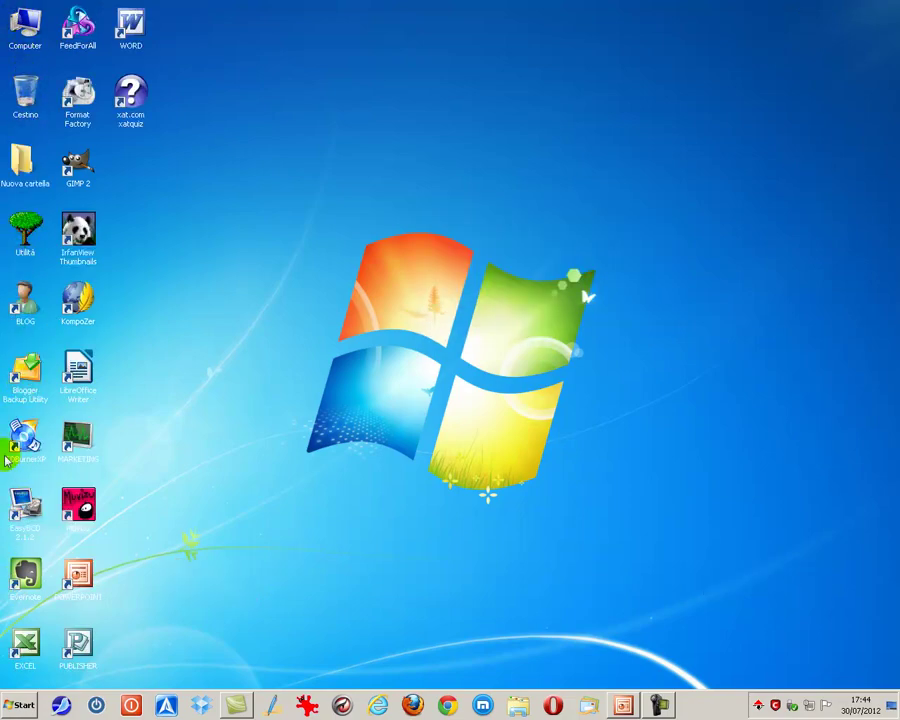
Try to move the WORD and xat.com xatquiz shortcuts away from the automatically arranged columns.
{"action": "left_click", "coordinate": [133, 35]}
{"action": "left_click", "coordinate": [287, 37]}
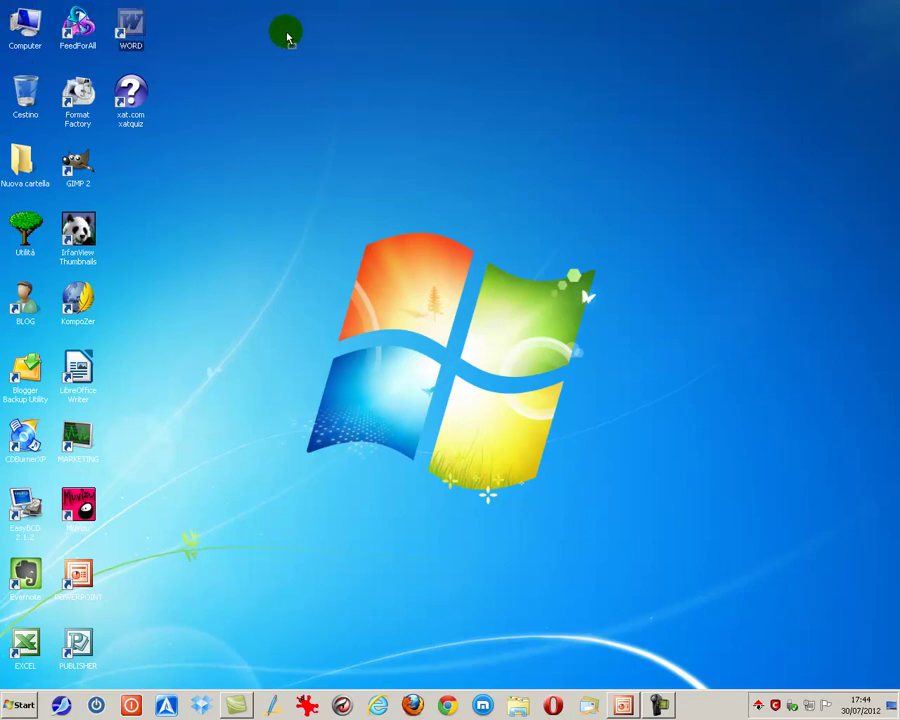
{"action": "left_click", "coordinate": [131, 95]}
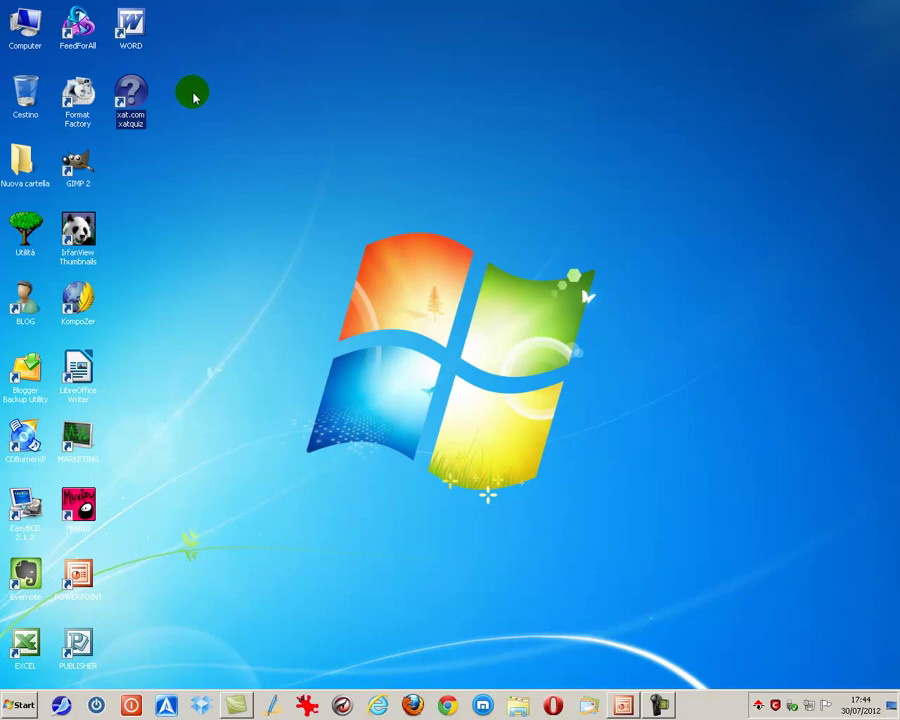
Turn off automatic arrangement of the desktop icons (Disponi icone automaticamente).
{"action": "right_click", "coordinate": [366, 115]}
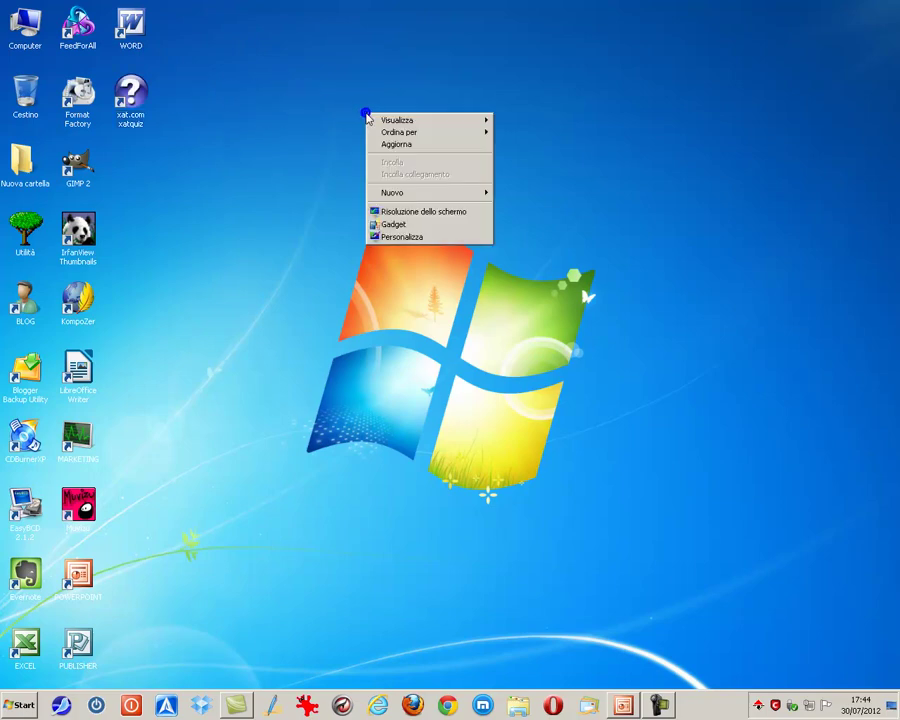
{"action": "left_click", "coordinate": [398, 119]}
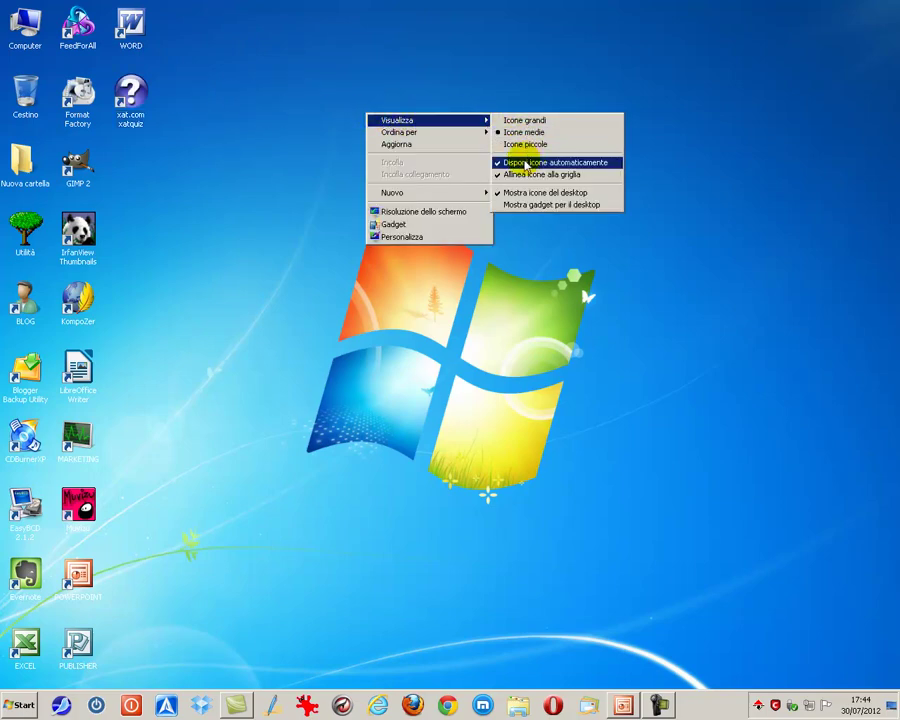
{"action": "left_click", "coordinate": [540, 170]}
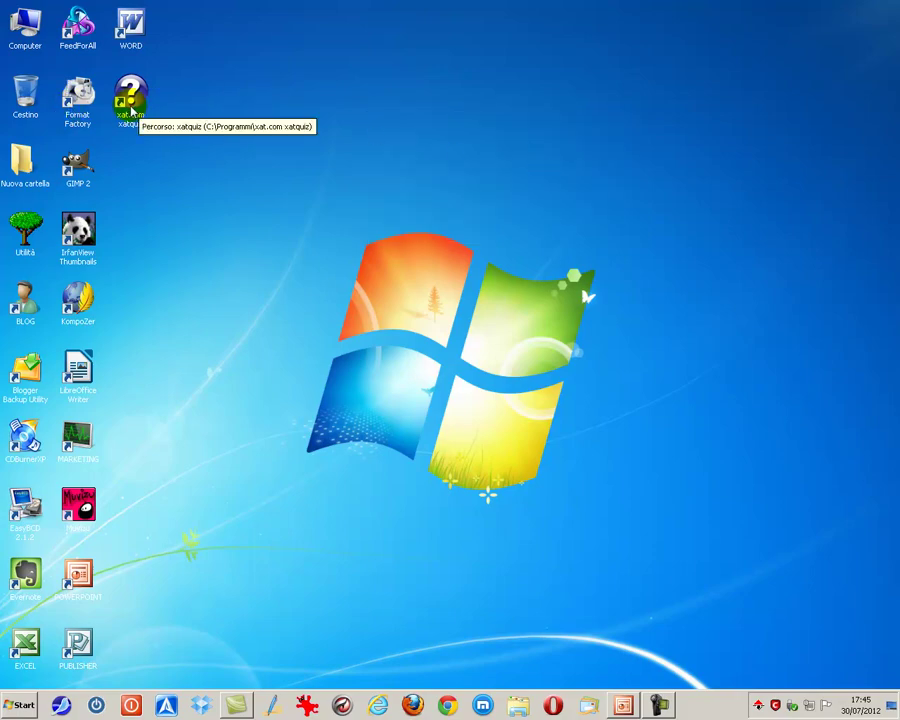
Move the xat.com xatquiz and WORD shortcuts into a separate column above the wallpaper's Windows logo, with WORD on top.
{"action": "left_click", "coordinate": [130, 100]}
{"action": "left_click_drag", "start_coordinate": [340, 117], "coordinate": [341, 110]}
{"action": "left_click_drag", "start_coordinate": [150, 30], "coordinate": [380, 42]}
{"action": "left_click", "coordinate": [420, 113]}
{"action": "right_click", "coordinate": [420, 110]}
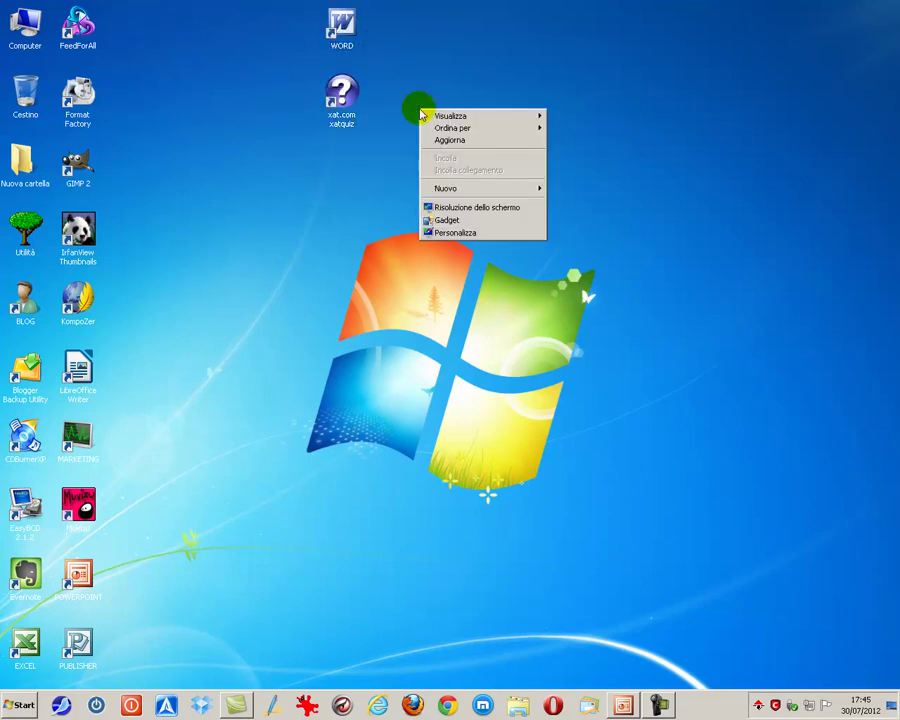
{"action": "mouse_move", "coordinate": [517, 118]}
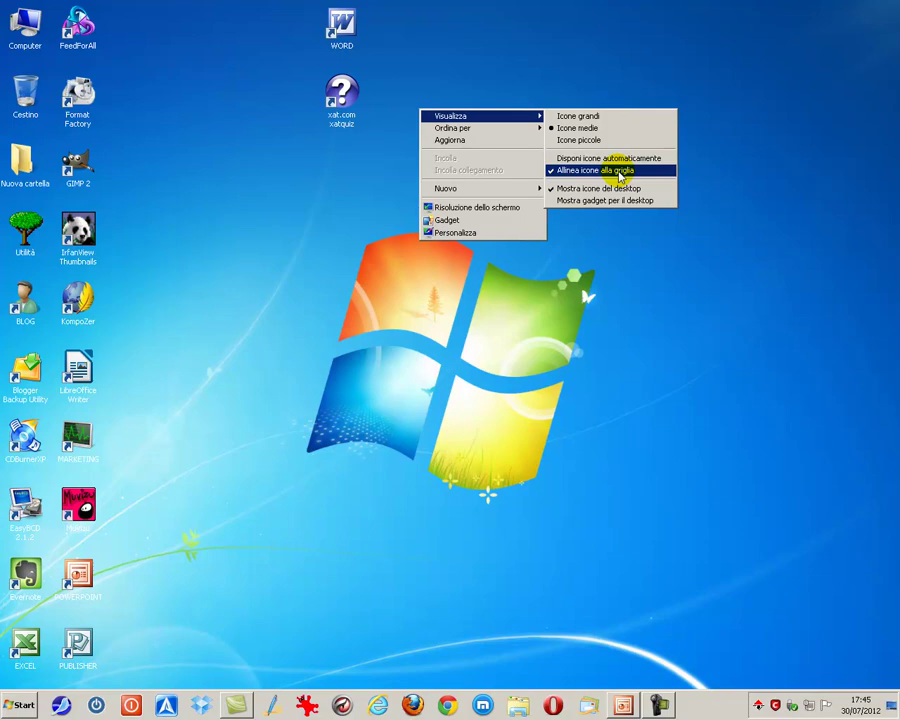
Place the GIMP 2 and IrfanView Thumbnails shortcuts beneath xat.com xatquiz in the same column.
{"action": "left_click", "coordinate": [68, 176]}
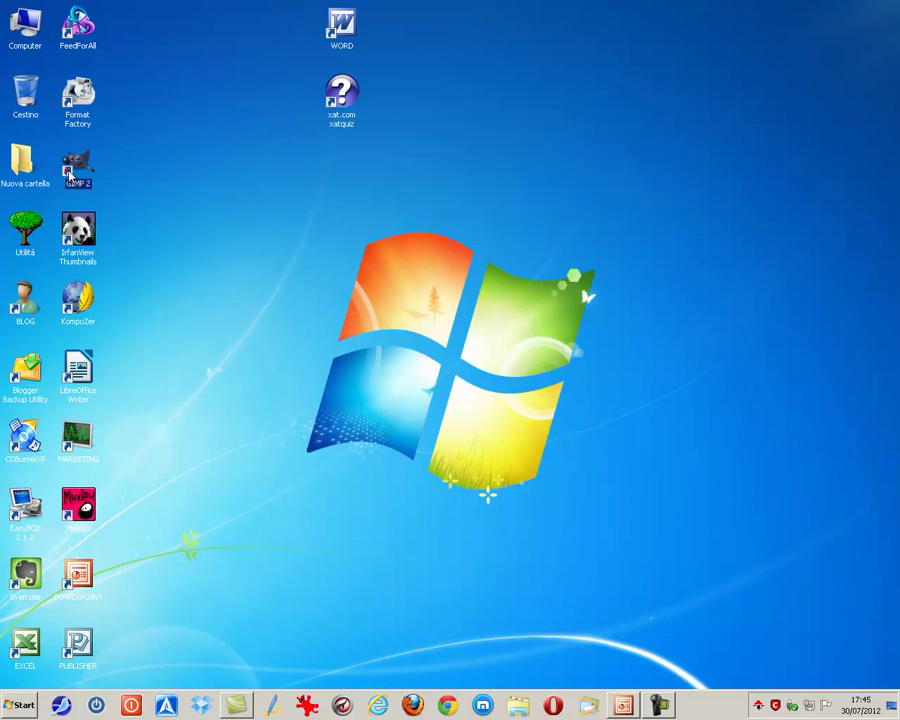
{"action": "left_click_drag", "start_coordinate": [68, 176], "coordinate": [335, 176]}
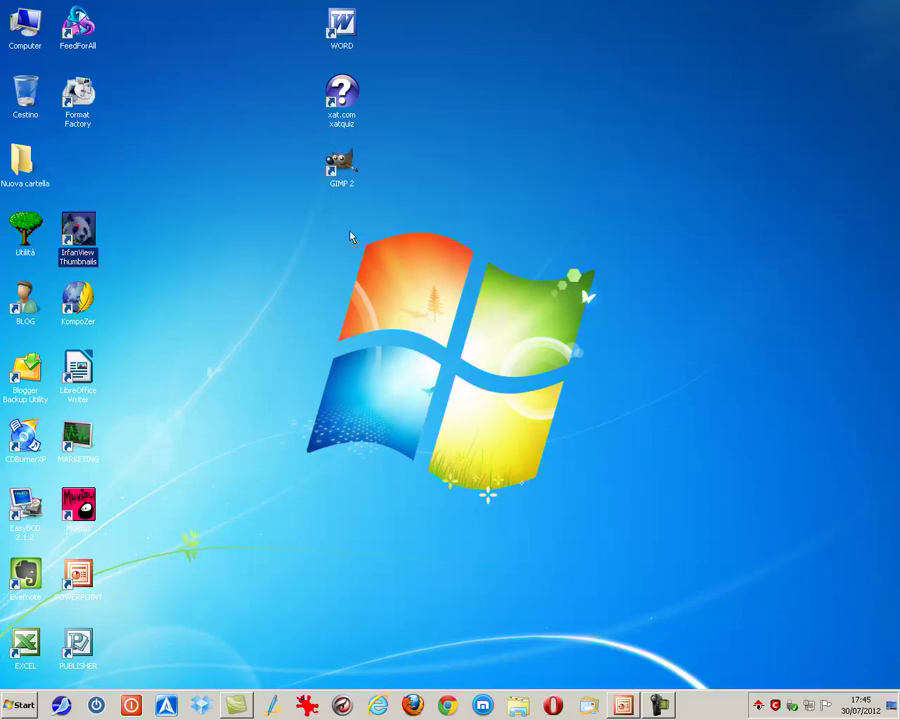
{"action": "left_click_drag", "start_coordinate": [350, 237], "coordinate": [335, 227]}
Move the KompoZer and Format Factory shortcuts to the left of the GIMP 2 column, and FeedForAll to the right of WORD.
{"action": "left_click", "coordinate": [78, 300]}
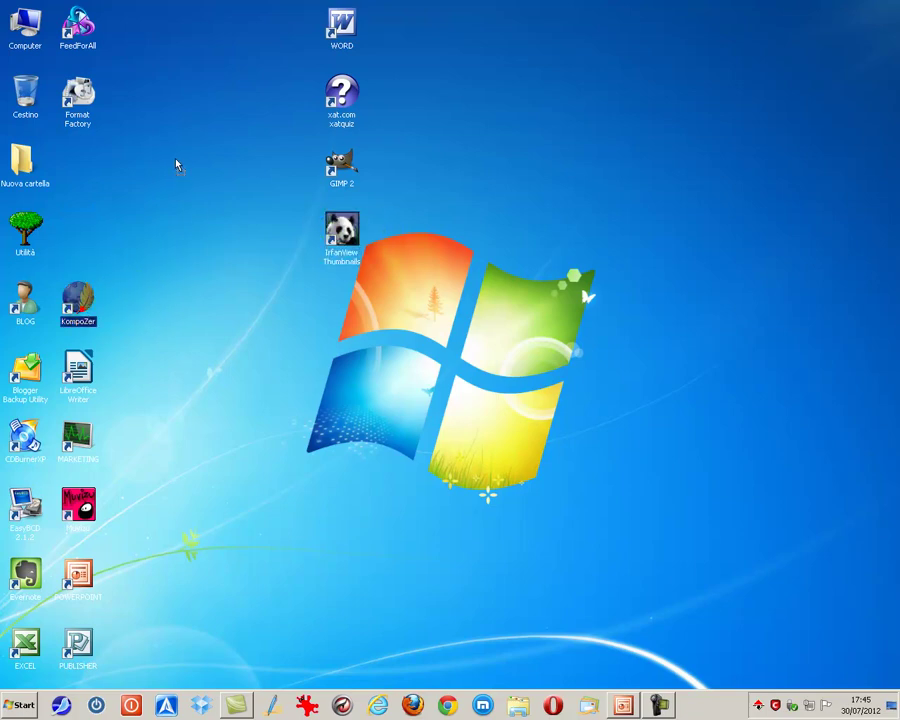
{"action": "left_click_drag", "start_coordinate": [177, 165], "coordinate": [180, 163]}
{"action": "left_click_drag", "start_coordinate": [78, 92], "coordinate": [236, 100]}
{"action": "left_click", "coordinate": [85, 36]}
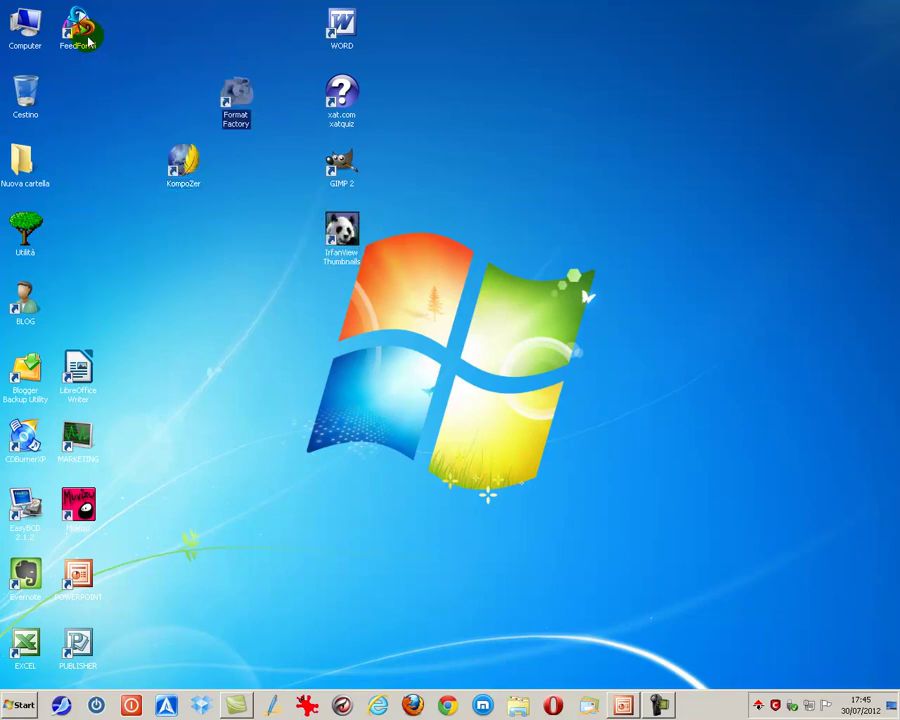
{"action": "left_click_drag", "start_coordinate": [88, 40], "coordinate": [467, 68]}
{"action": "left_click", "coordinate": [489, 94]}
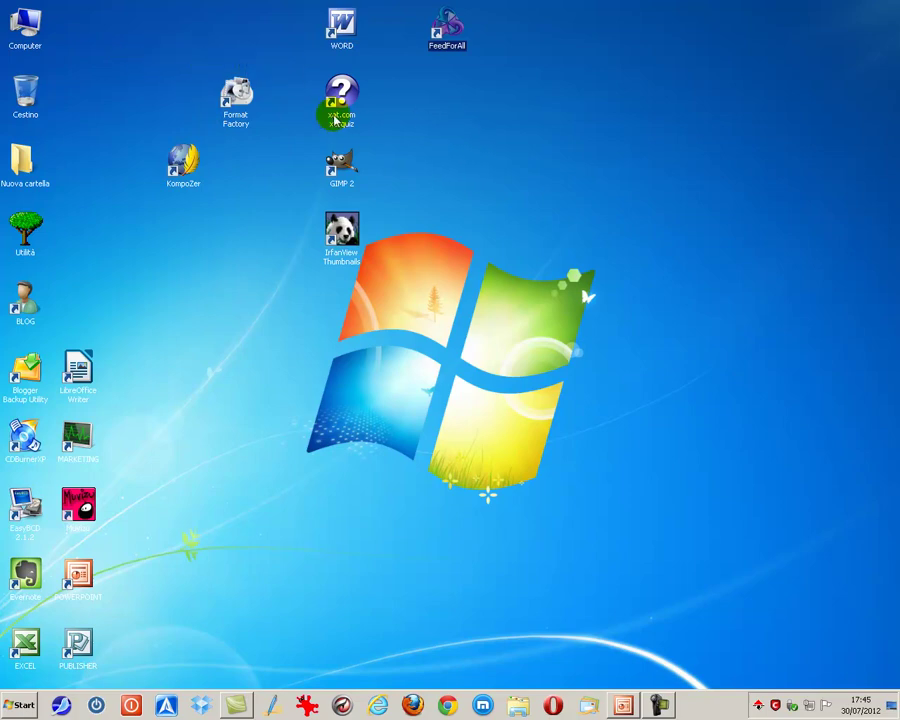
Move xat.com xatquiz to the spot above Format Factory, and shift Format Factory one grid column to the right.
{"action": "left_click_drag", "start_coordinate": [334, 114], "coordinate": [238, 44]}
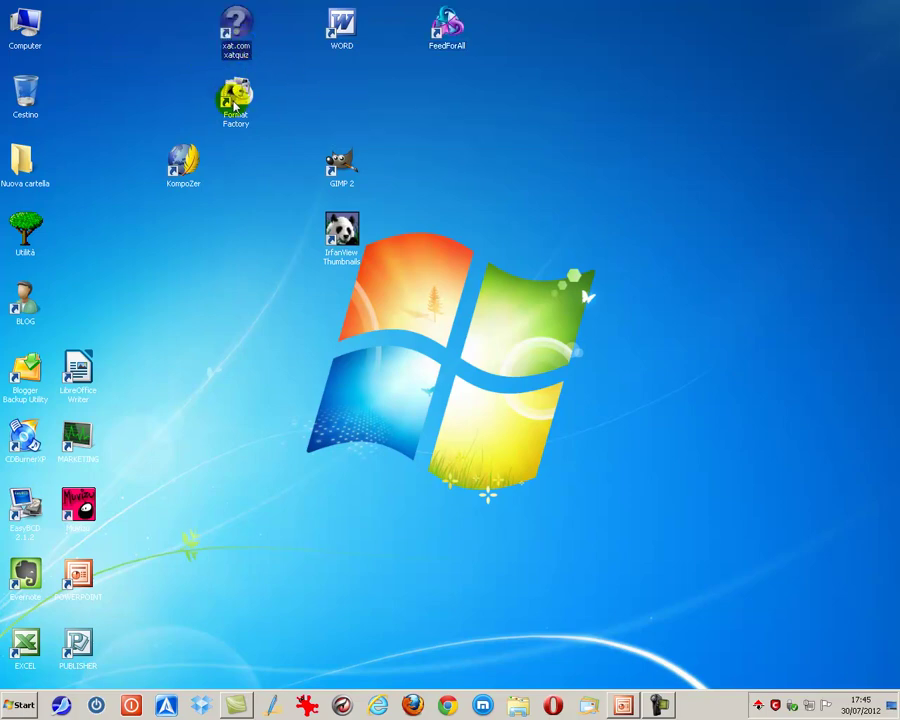
{"action": "left_click_drag", "start_coordinate": [233, 105], "coordinate": [288, 104]}
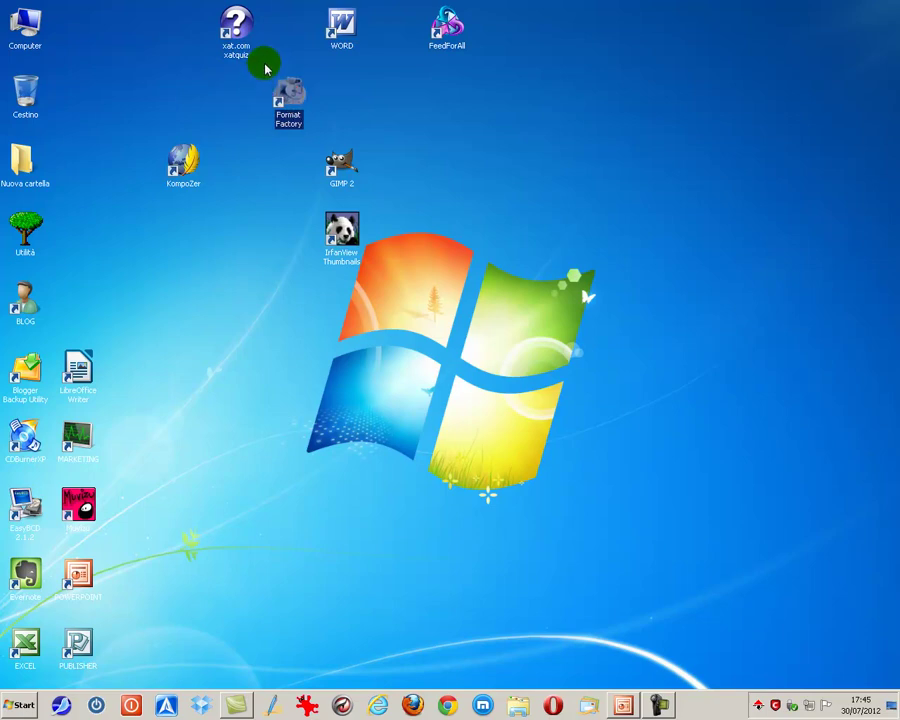
Turn off alignment of the desktop icons to the grid (Allinea icone alla griglia).
{"action": "right_click", "coordinate": [499, 212]}
{"action": "mouse_move", "coordinate": [514, 212]}
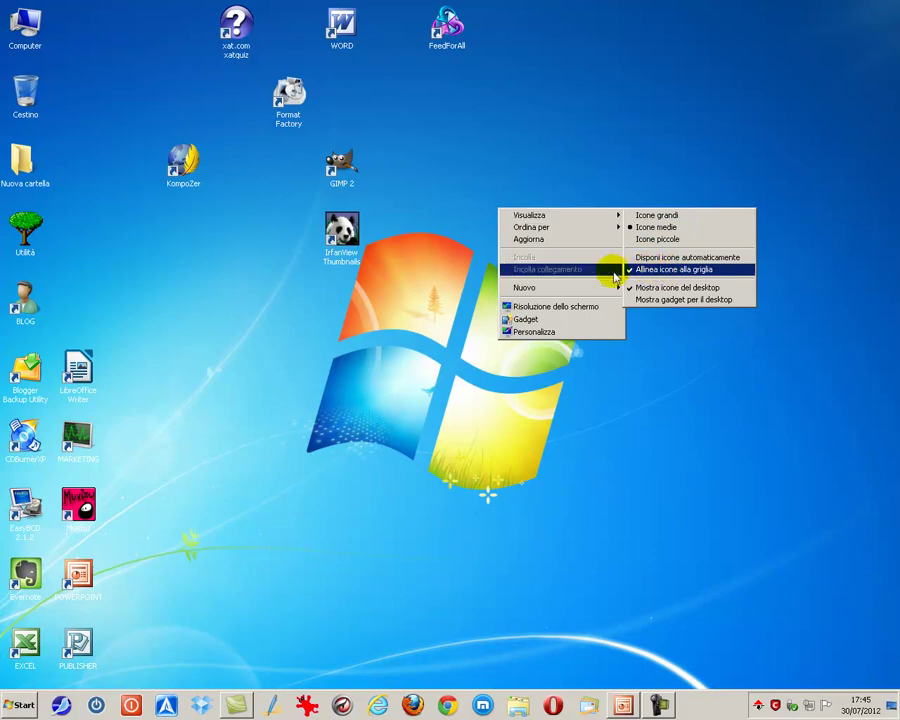
{"action": "mouse_move", "coordinate": [603, 214]}
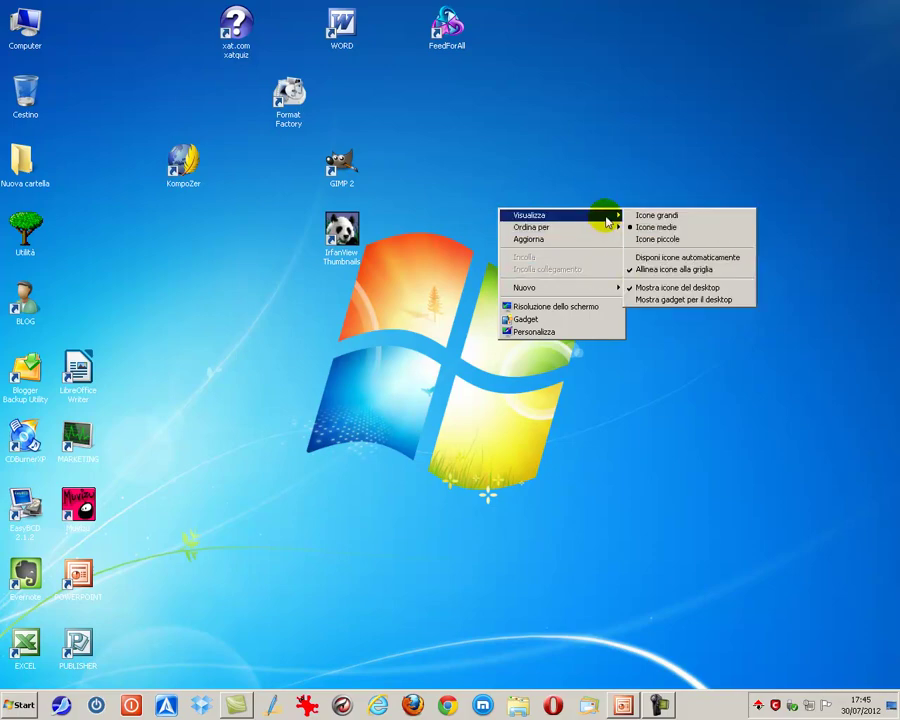
{"action": "left_click", "coordinate": [670, 270]}
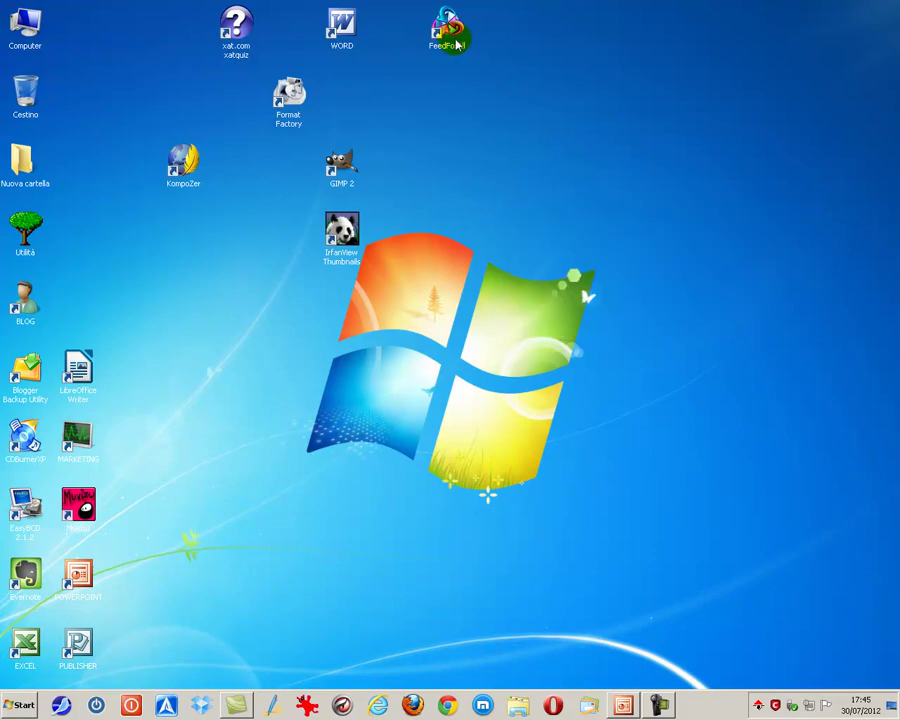
Cluster FeedForAll, Format Factory, IrfanView Thumbnails, xat.com xatquiz and KompoZer freely between and around WORD and GIMP 2.
{"action": "left_click_drag", "start_coordinate": [447, 32], "coordinate": [377, 67]}
{"action": "left_click_drag", "start_coordinate": [291, 113], "coordinate": [320, 122]}
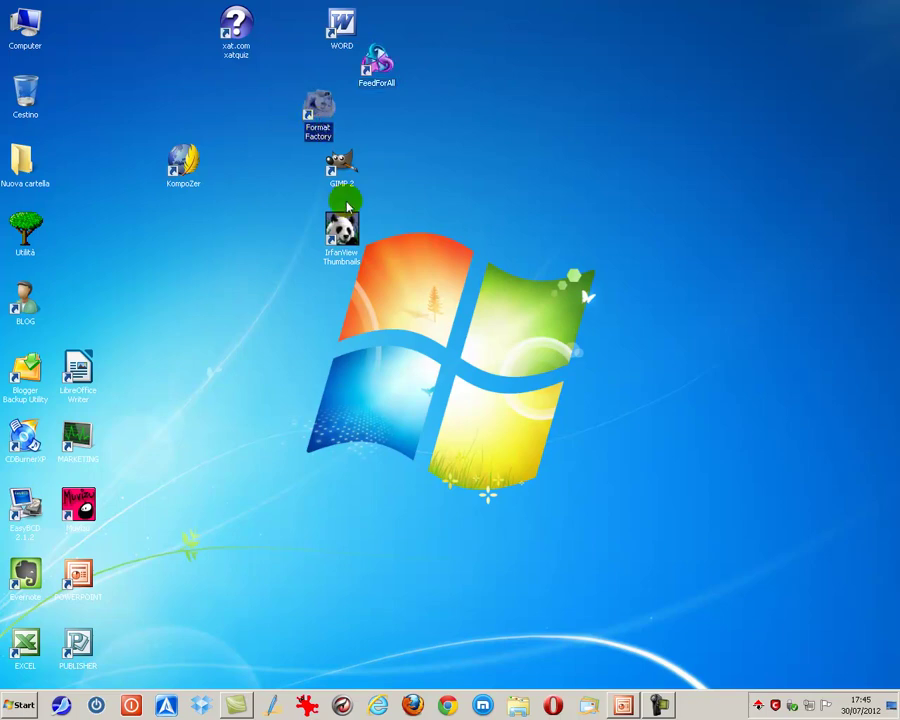
{"action": "left_click_drag", "start_coordinate": [341, 232], "coordinate": [390, 150]}
{"action": "left_click_drag", "start_coordinate": [236, 25], "coordinate": [270, 63]}
{"action": "left_click_drag", "start_coordinate": [200, 160], "coordinate": [291, 165]}
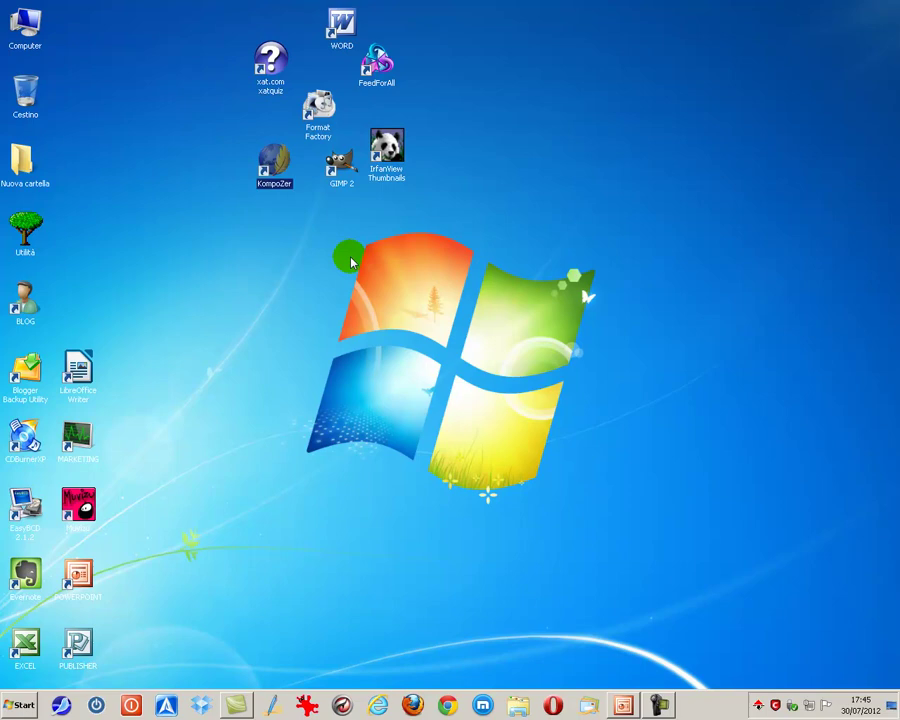
Turn alignment of the desktop icons to the grid back on (Allinea icone alla griglia).
{"action": "right_click", "coordinate": [351, 263]}
{"action": "mouse_move", "coordinate": [402, 262]}
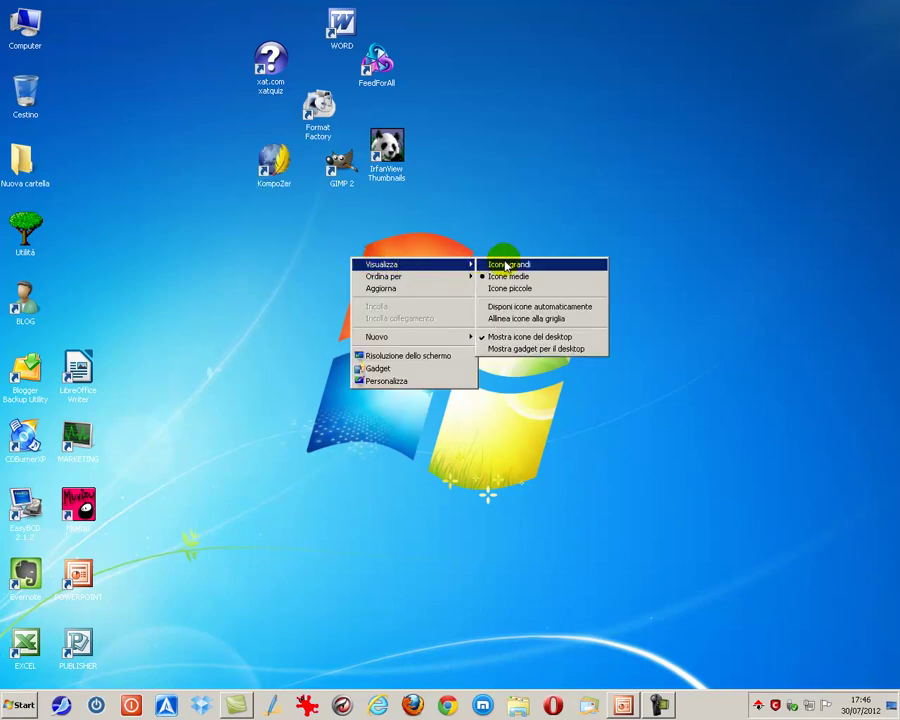
{"action": "left_click", "coordinate": [535, 319]}
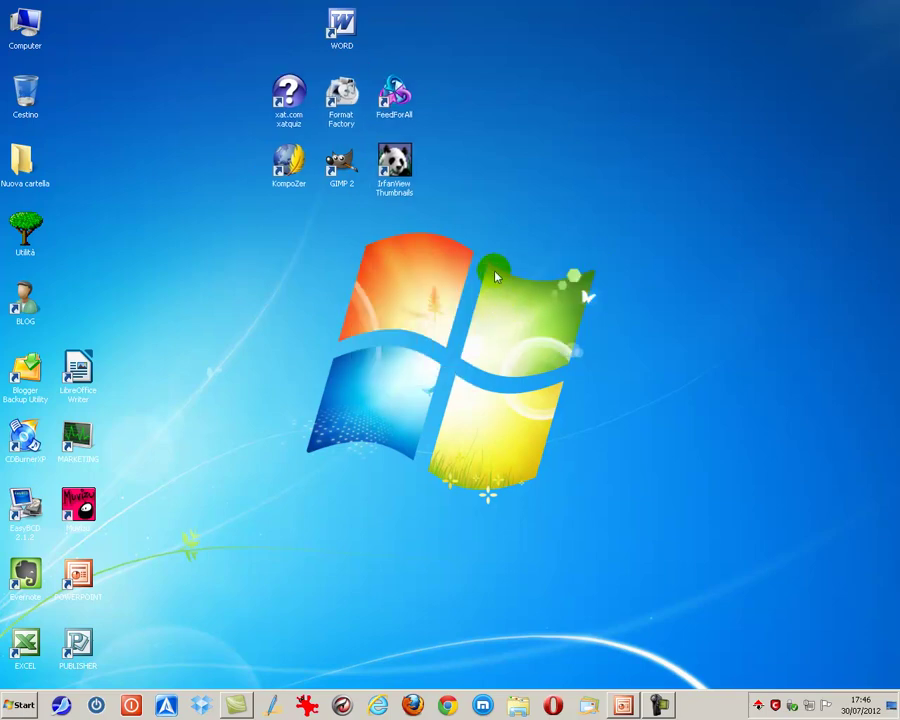
Hide all desktop icons and show them again with the Mostra icone del desktop option.
{"action": "right_click", "coordinate": [368, 207]}
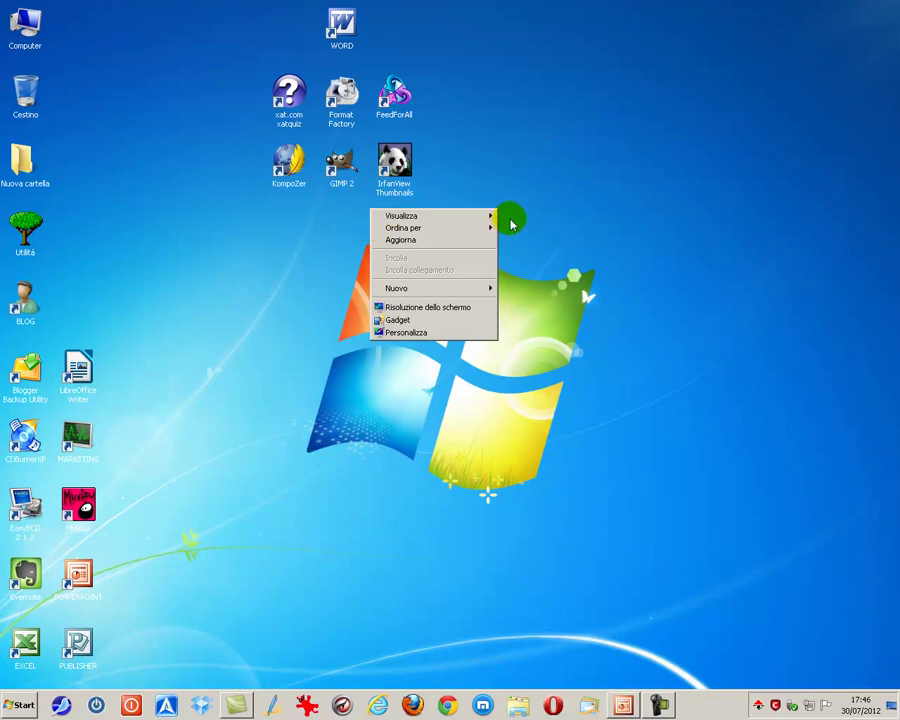
{"action": "mouse_move", "coordinate": [488, 217]}
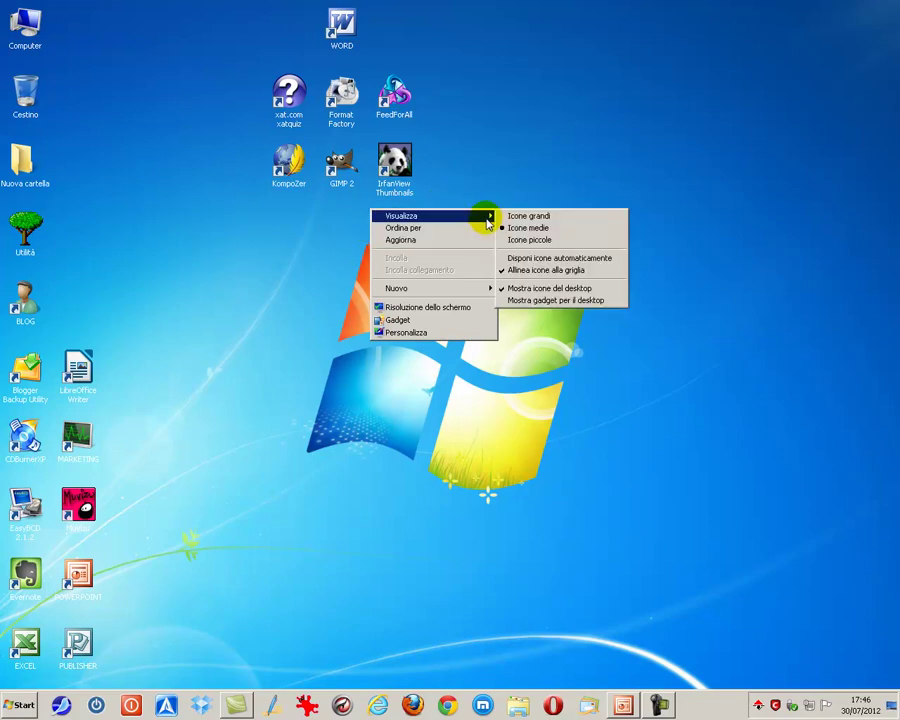
{"action": "left_click", "coordinate": [537, 289]}
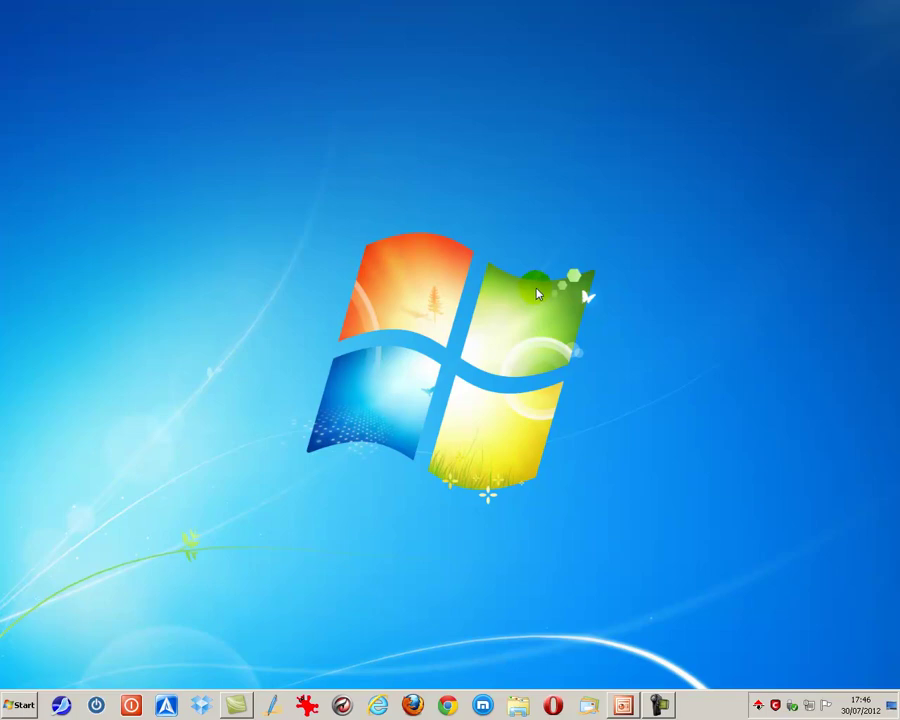
{"action": "right_click", "coordinate": [376, 203]}
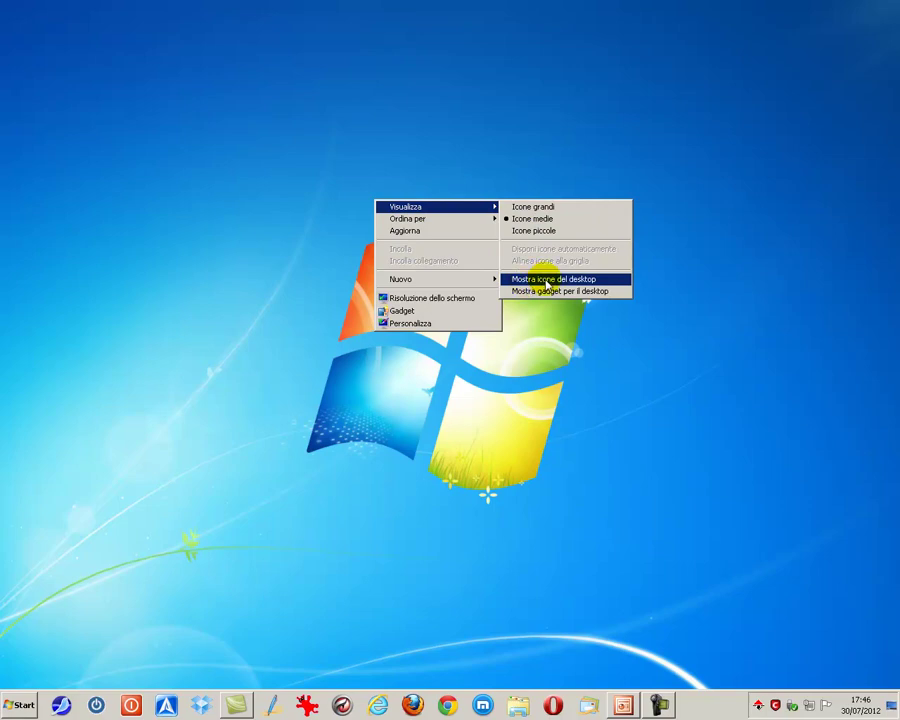
{"action": "left_click", "coordinate": [565, 285]}
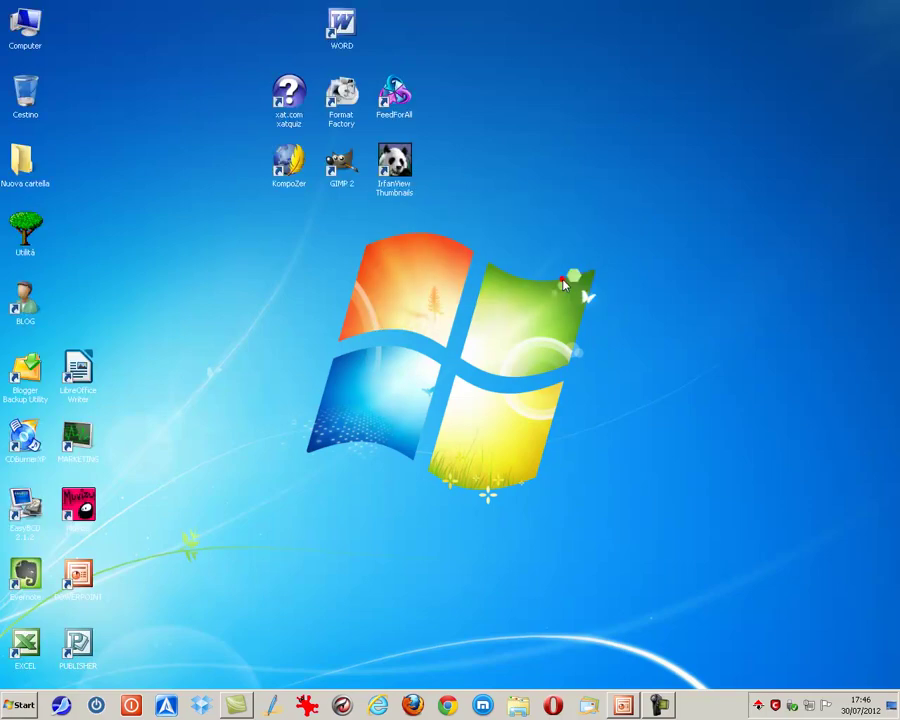
Turn on the display of desktop gadgets (Mostra gadget per il desktop).
{"action": "right_click", "coordinate": [446, 268]}
{"action": "mouse_move", "coordinate": [512, 275]}
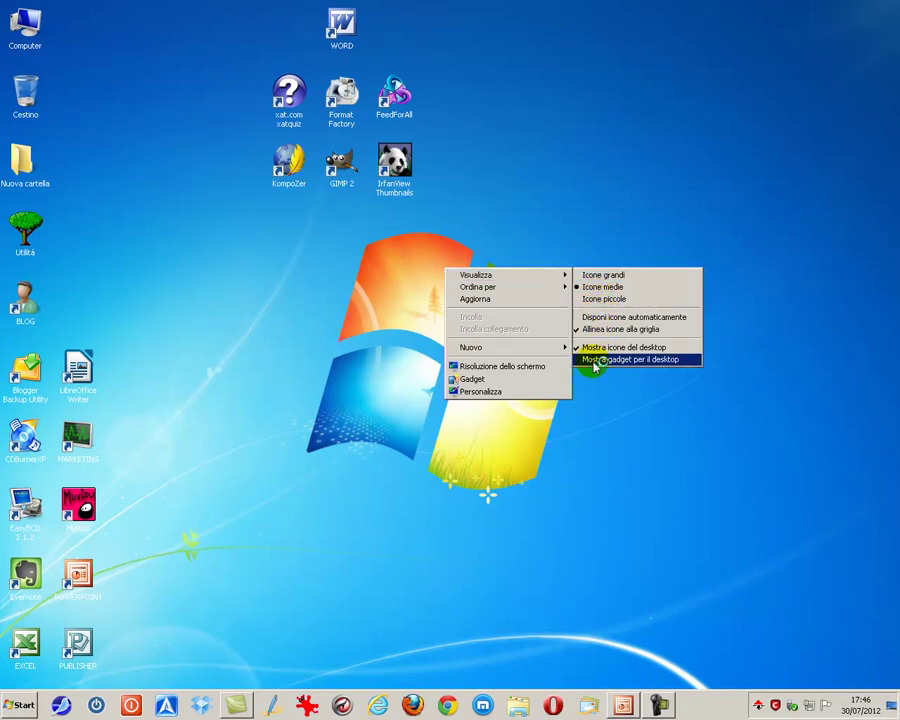
{"action": "left_click", "coordinate": [595, 360]}
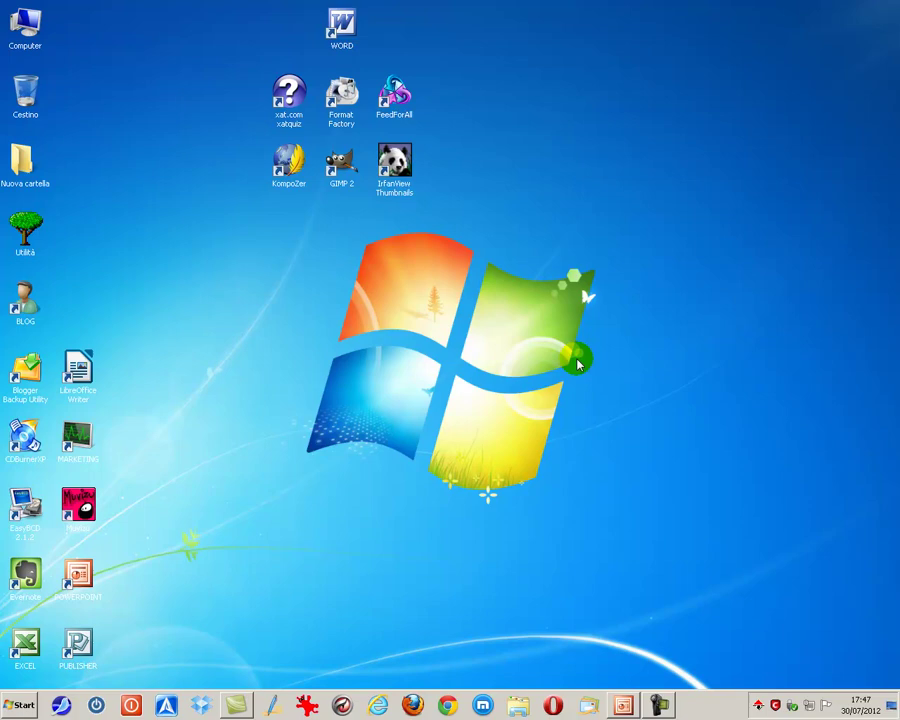
Add the Misuratore CPU, Calendario and Orologio gadgets to the desktop from the gadget gallery.
{"action": "right_click", "coordinate": [431, 257]}
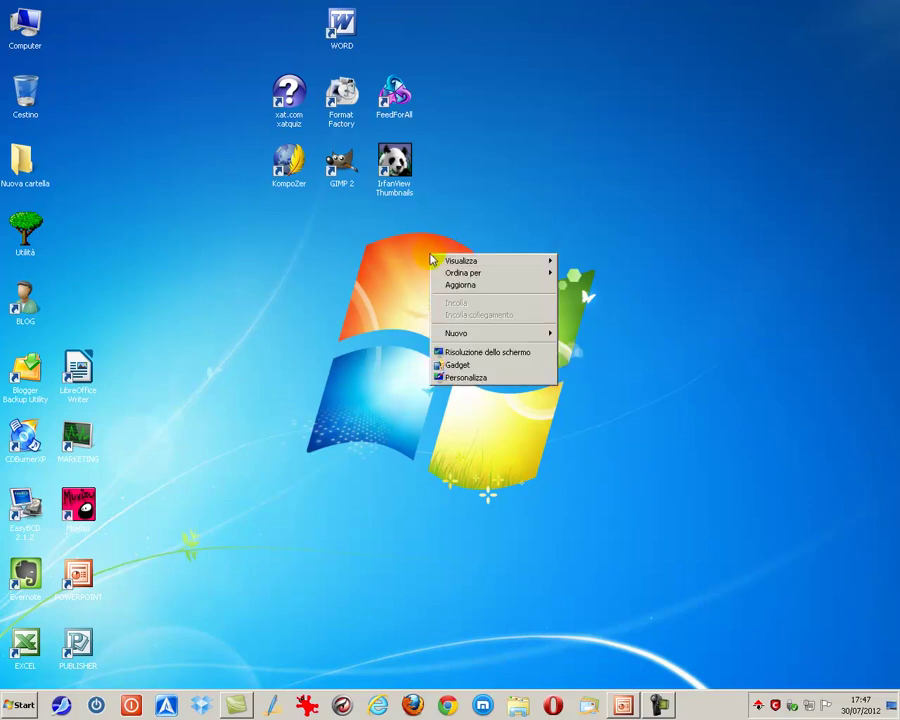
{"action": "mouse_move", "coordinate": [522, 261]}
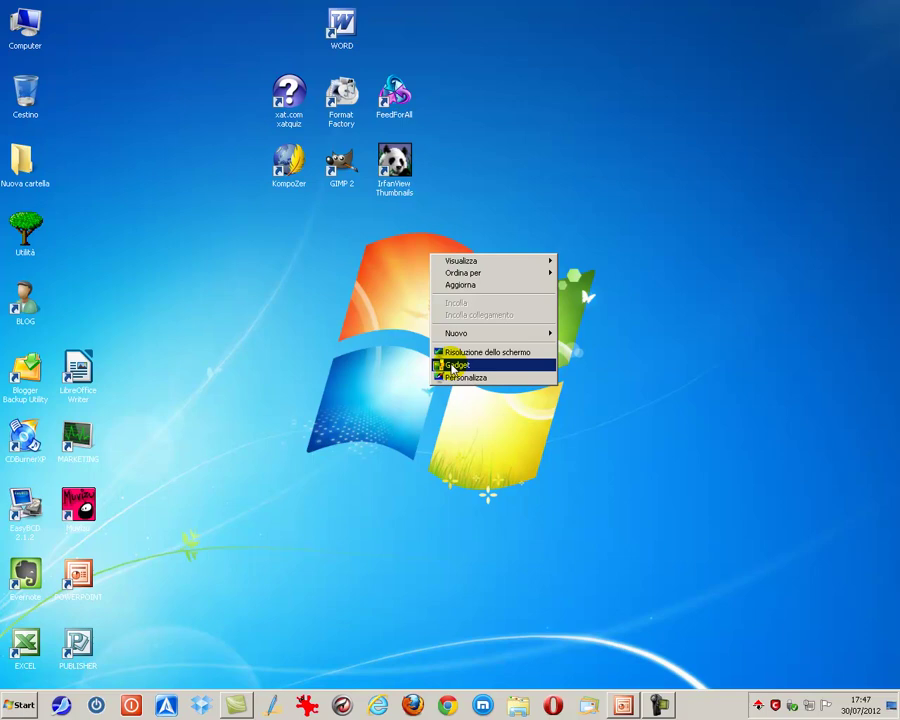
{"action": "left_click", "coordinate": [453, 366]}
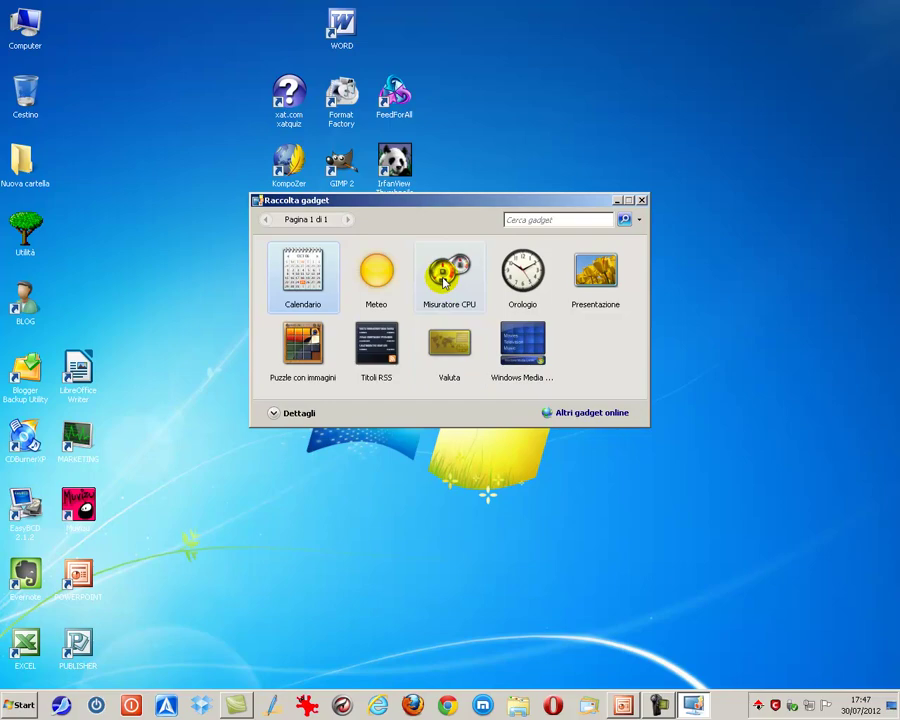
{"action": "left_click", "coordinate": [445, 283]}
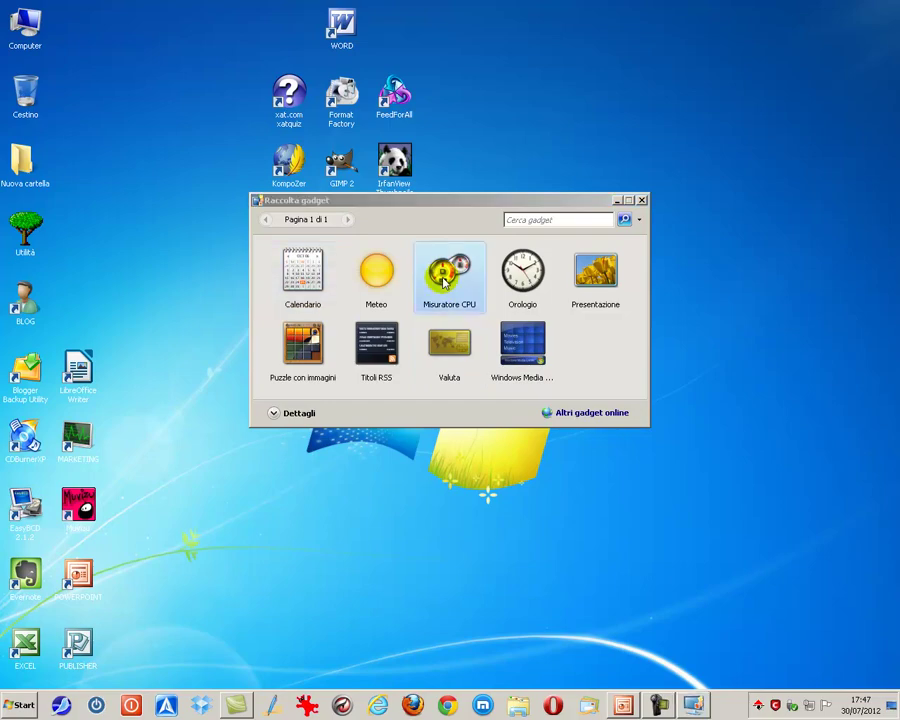
{"action": "left_click", "coordinate": [321, 289]}
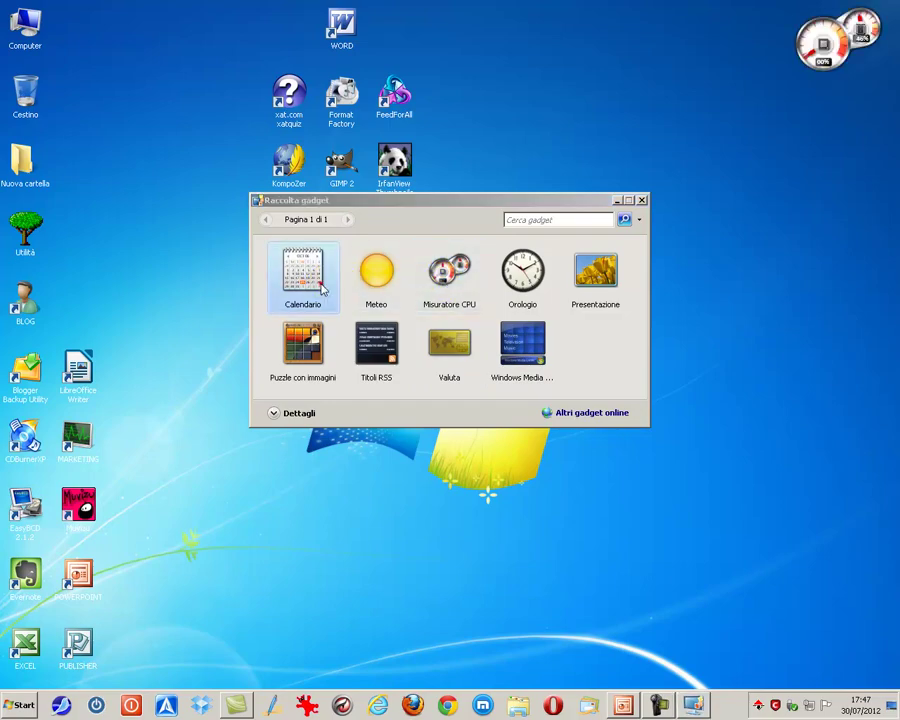
{"action": "double_click", "coordinate": [517, 290]}
Hide the desktop gadgets and show them again with the Mostra gadget per il desktop option.
{"action": "right_click", "coordinate": [428, 231]}
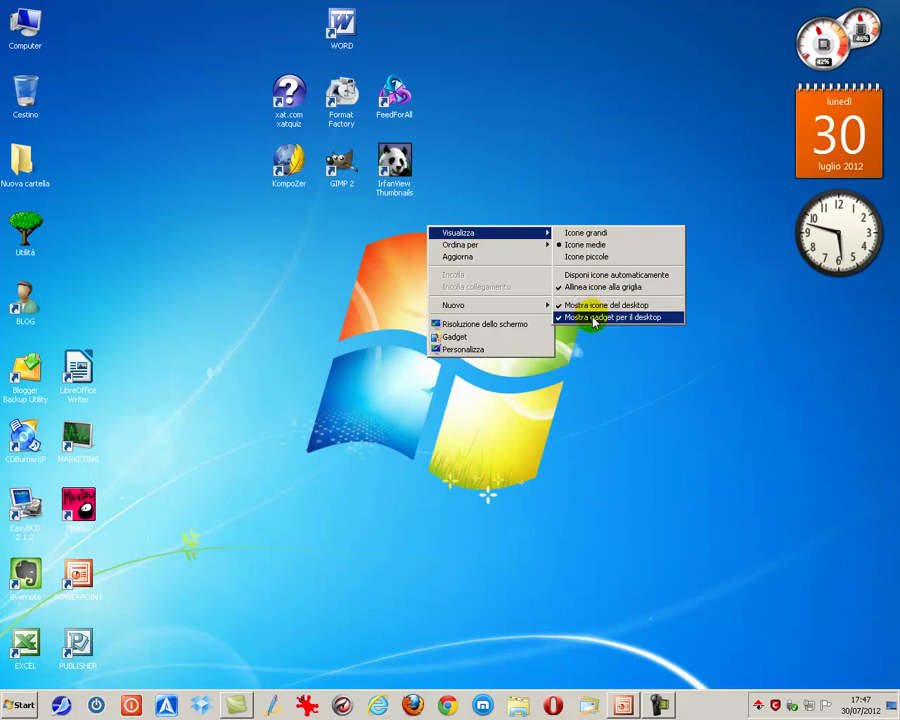
{"action": "left_click", "coordinate": [594, 318]}
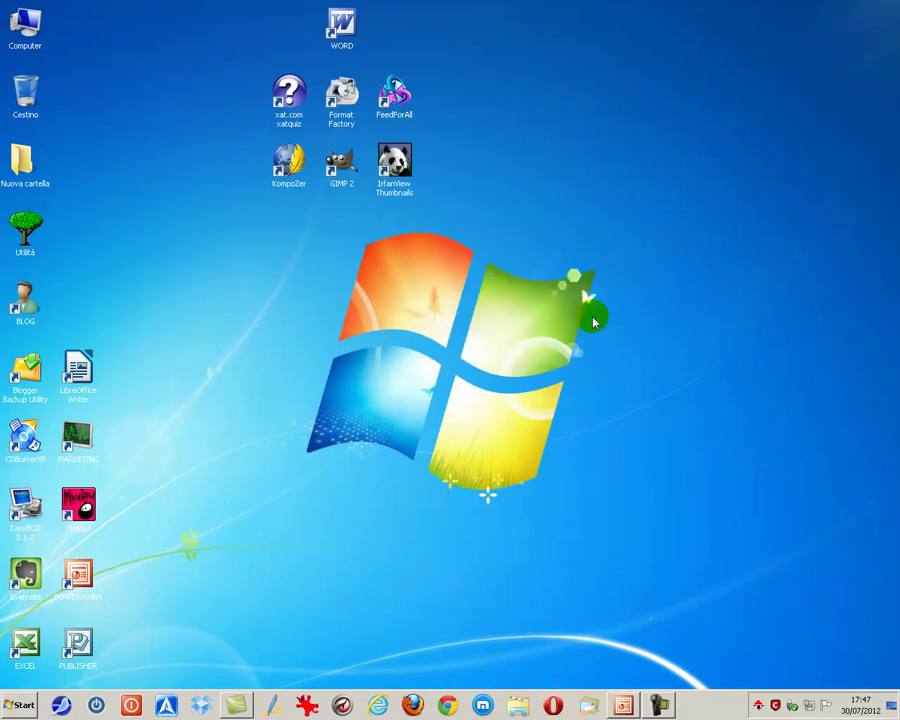
{"action": "right_click", "coordinate": [434, 241]}
{"action": "mouse_move", "coordinate": [560, 244]}
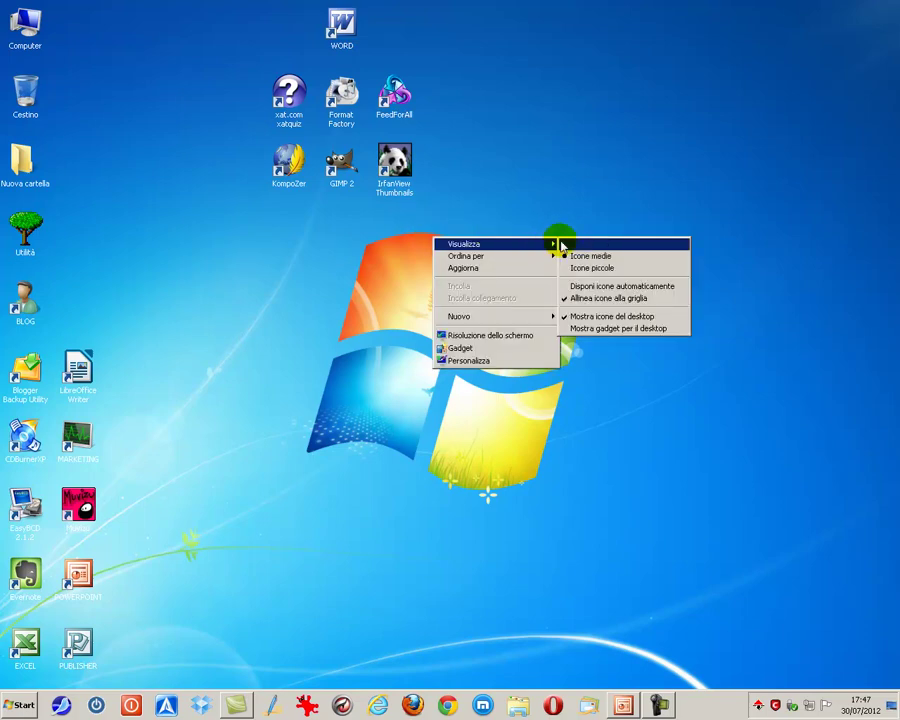
{"action": "left_click", "coordinate": [581, 338]}
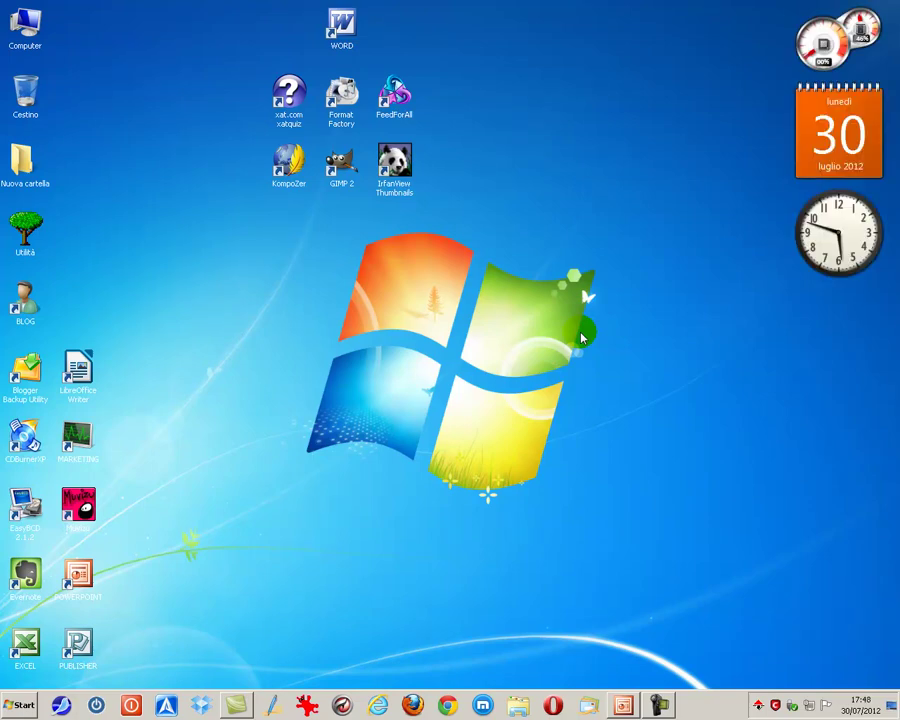
Close the calendar gadget on the desktop.
{"action": "mouse_move", "coordinate": [833, 150]}
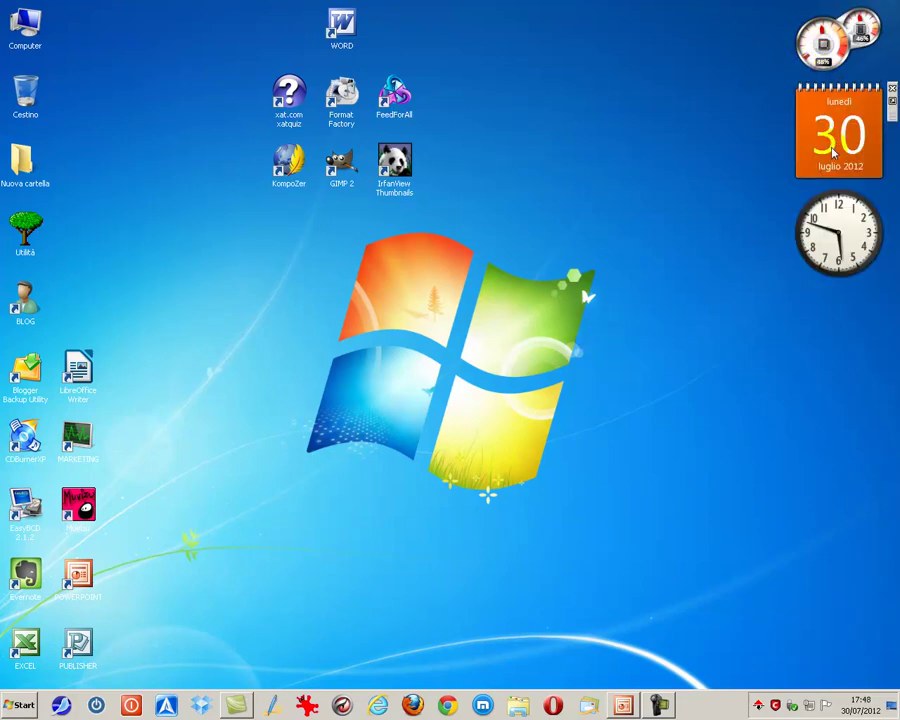
{"action": "mouse_move", "coordinate": [824, 42]}
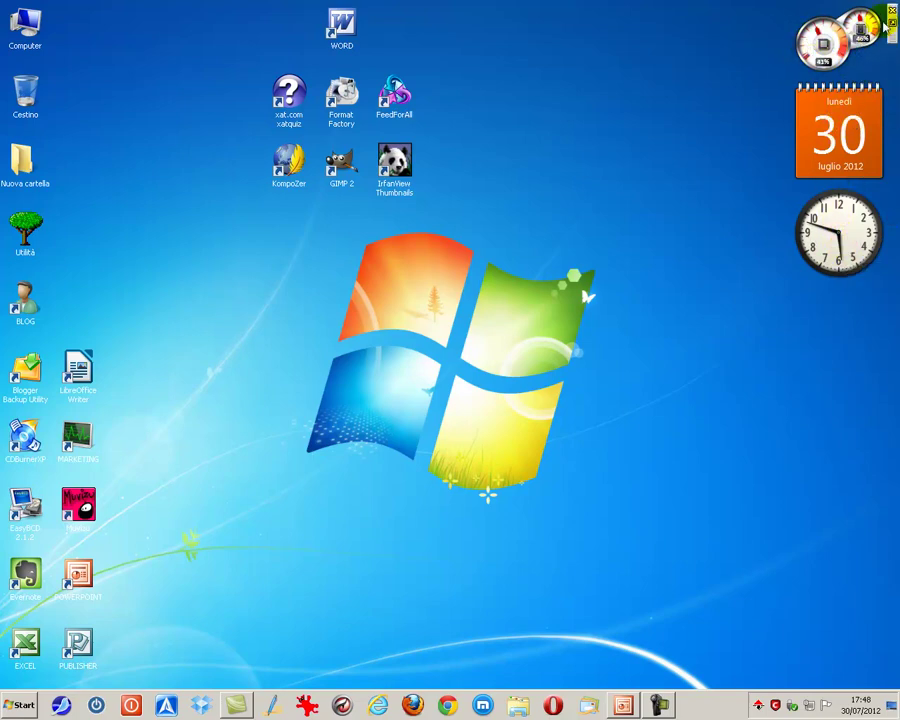
{"action": "mouse_move", "coordinate": [893, 95]}
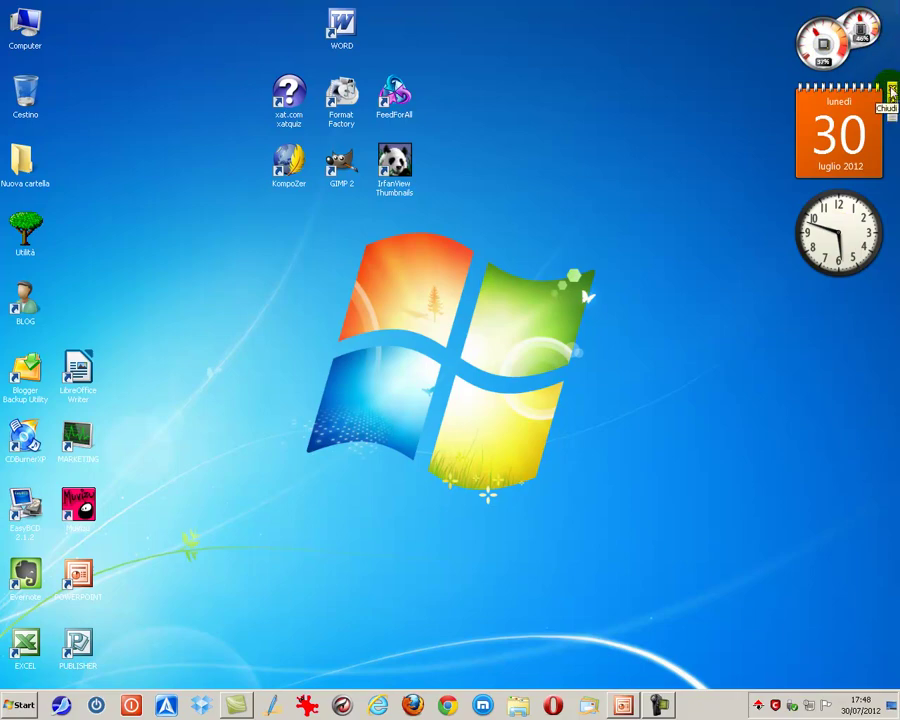
{"action": "left_click", "coordinate": [892, 91]}
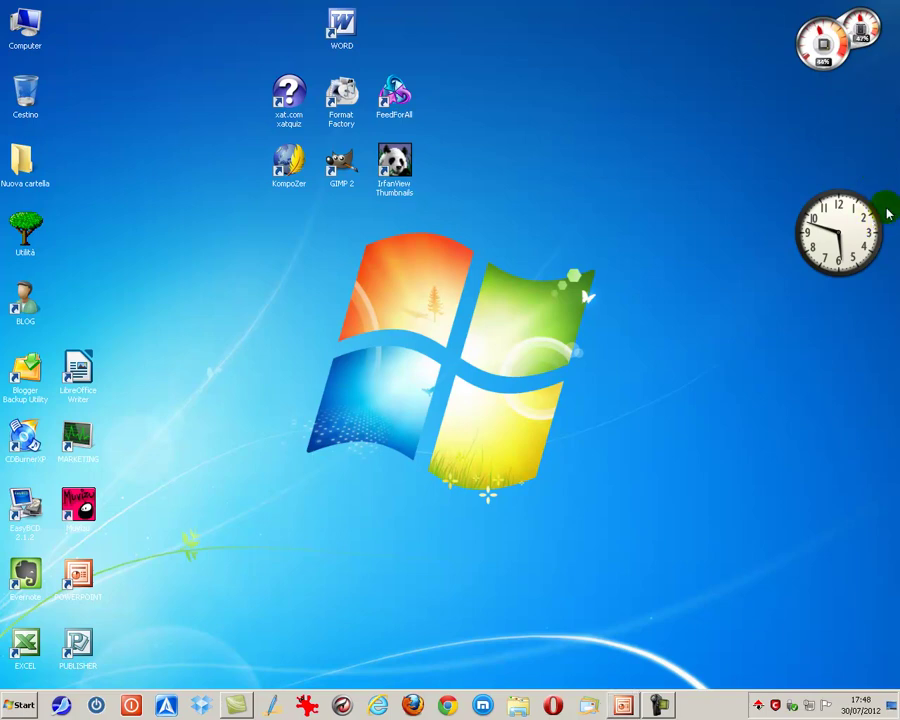
Enable the clock gadget's seconds hand (Mostra lancetta dei secondi) and enlarge the CPU meter gadget.
{"action": "left_click", "coordinate": [888, 213]}
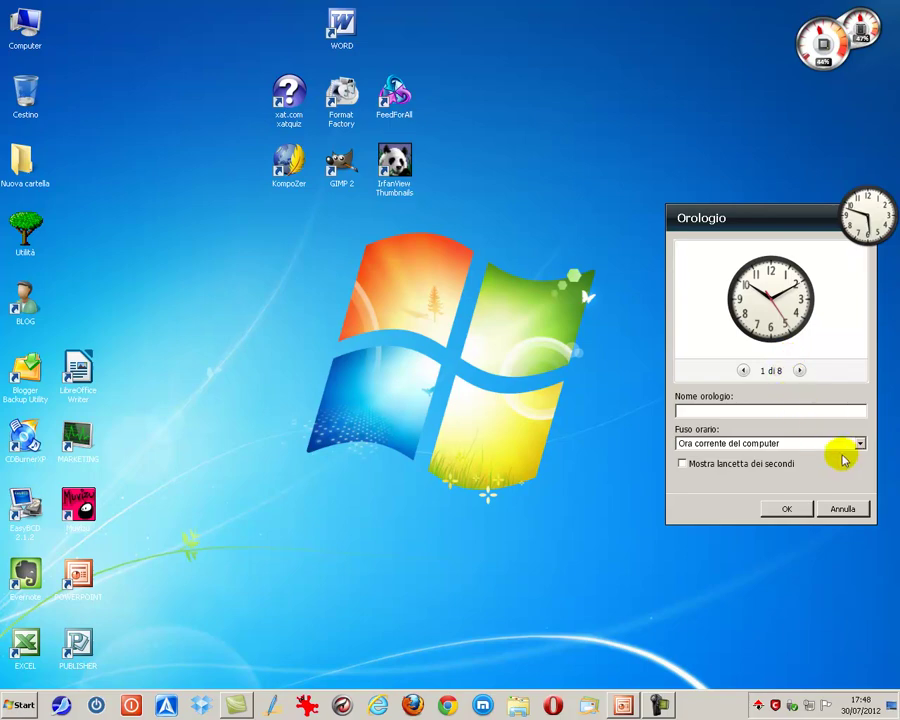
{"action": "left_click", "coordinate": [684, 464]}
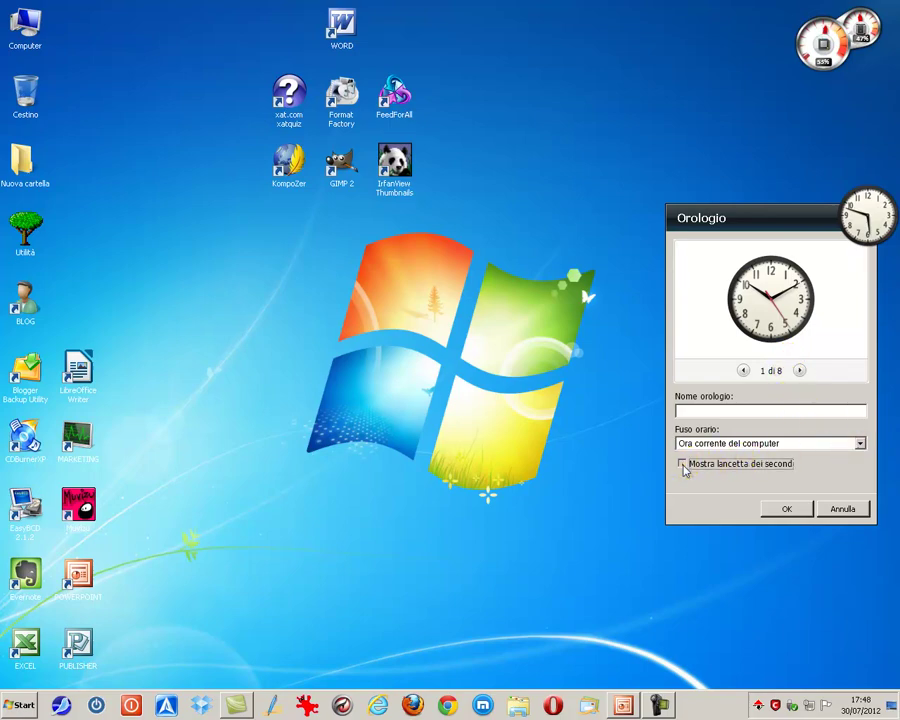
{"action": "left_click", "coordinate": [786, 510]}
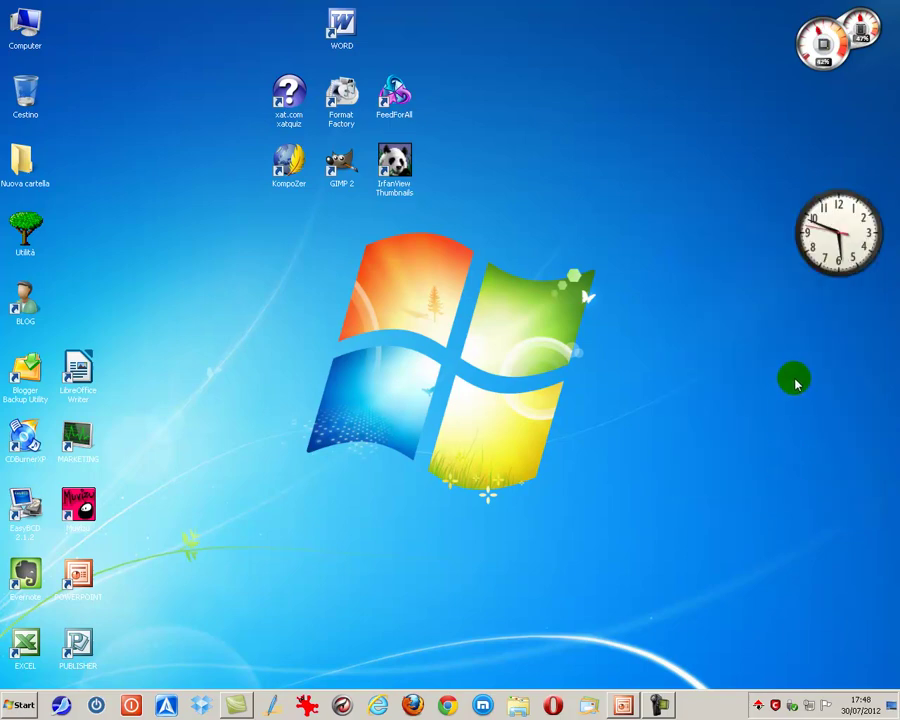
{"action": "mouse_move", "coordinate": [884, 28]}
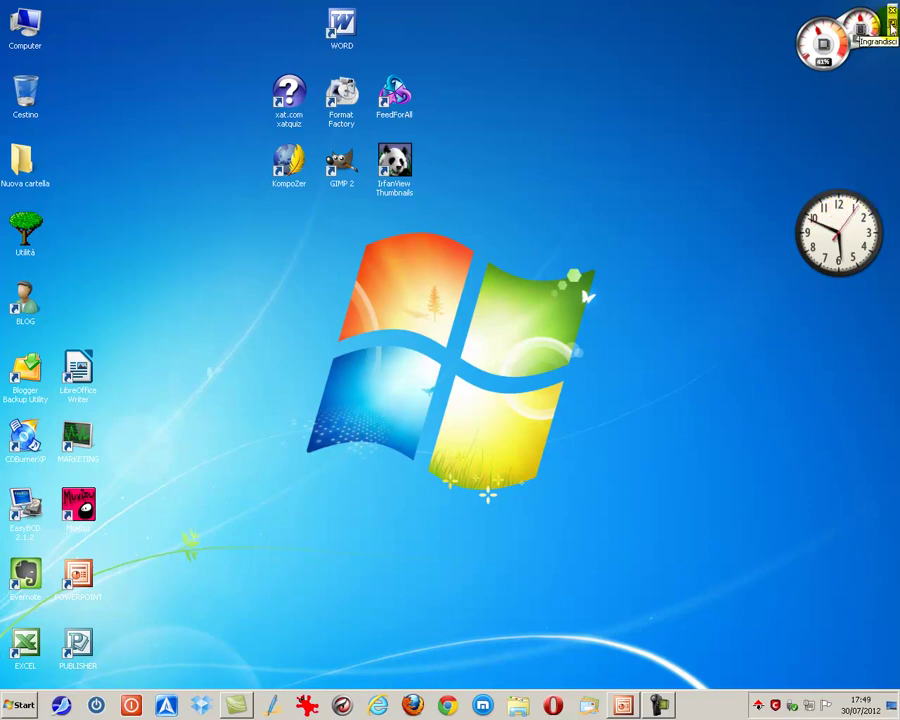
{"action": "left_click", "coordinate": [893, 28]}
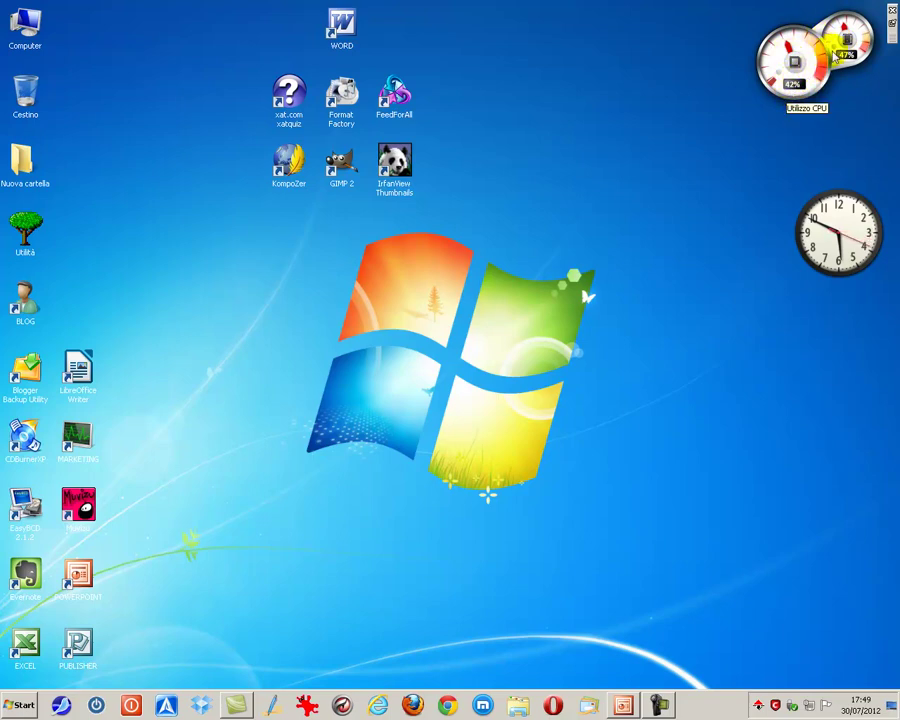
Add the Calendario and Presentazione gadgets from the gadget gallery and close the gallery.
{"action": "right_click", "coordinate": [552, 187]}
{"action": "left_click", "coordinate": [576, 296]}
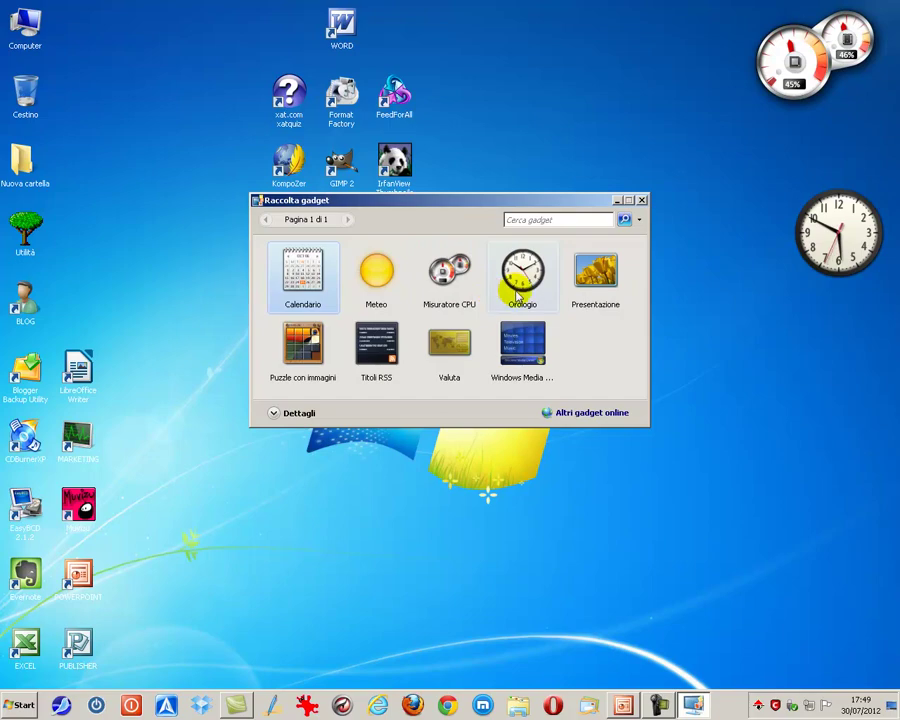
{"action": "double_click", "coordinate": [311, 290]}
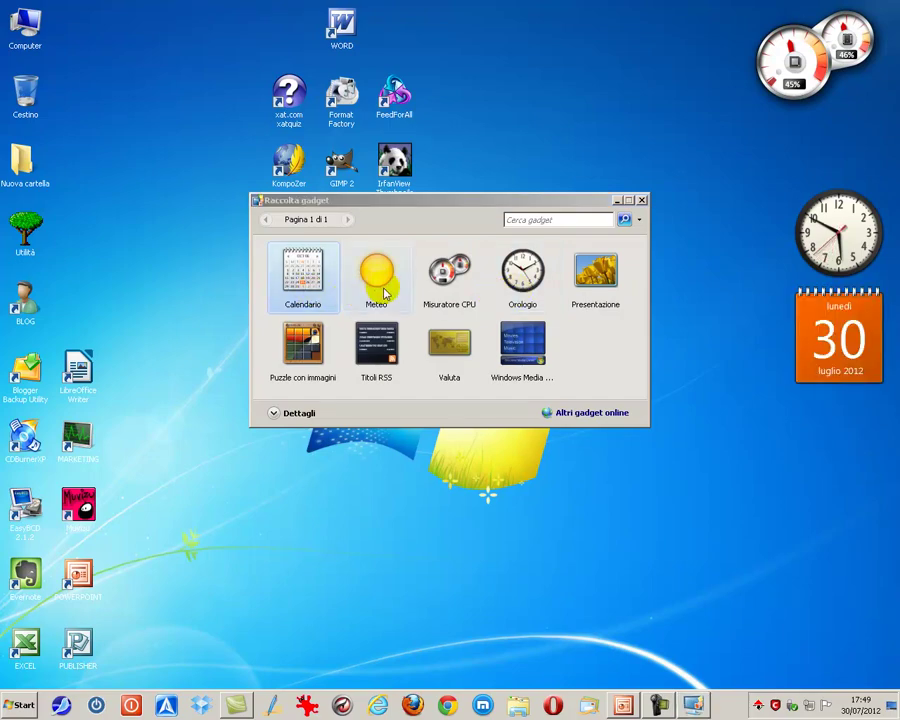
{"action": "double_click", "coordinate": [598, 285]}
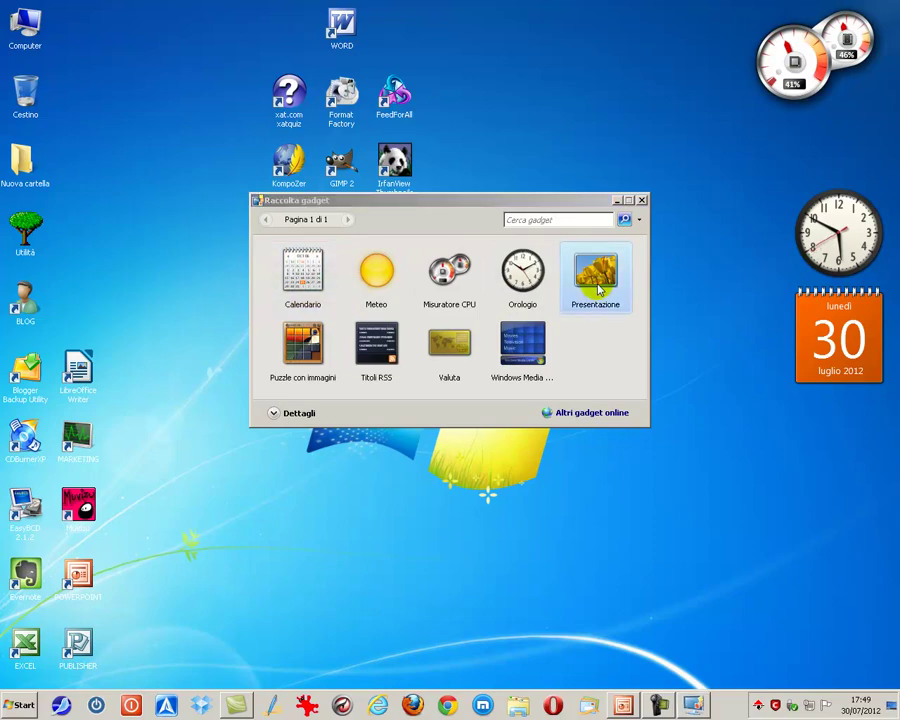
{"action": "left_click", "coordinate": [641, 200]}
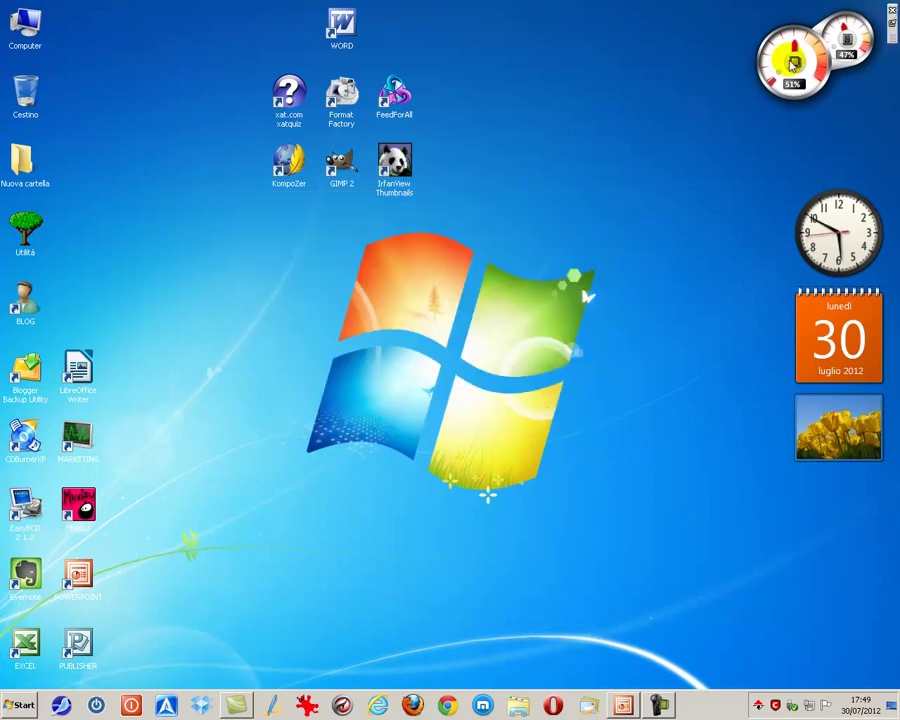
Close all the desktop gadgets: slideshow, clock, calendar and CPU meter.
{"action": "mouse_move", "coordinate": [818, 437]}
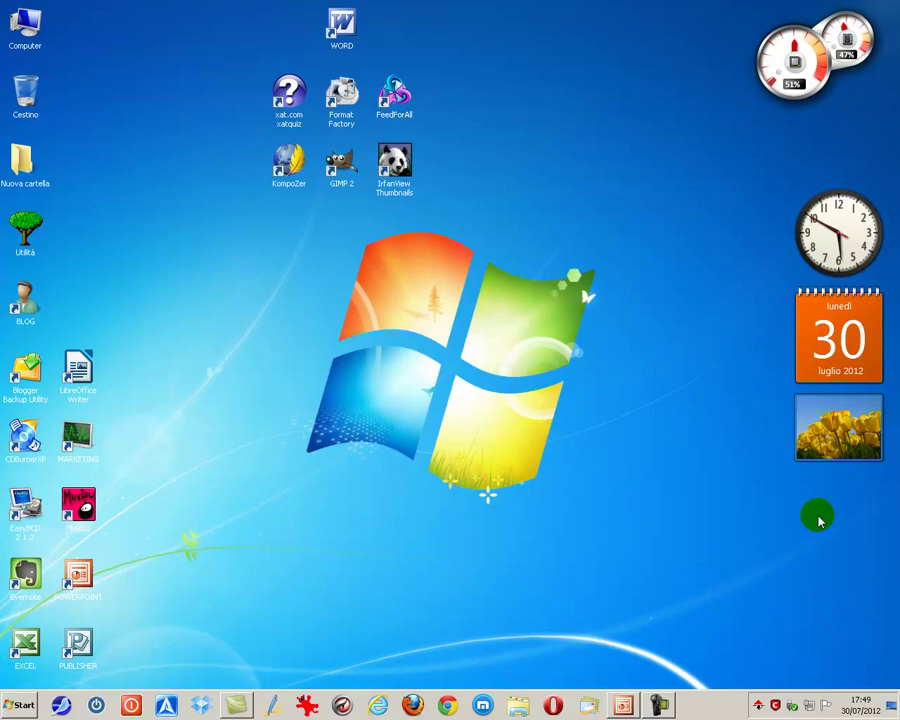
{"action": "mouse_move", "coordinate": [890, 410]}
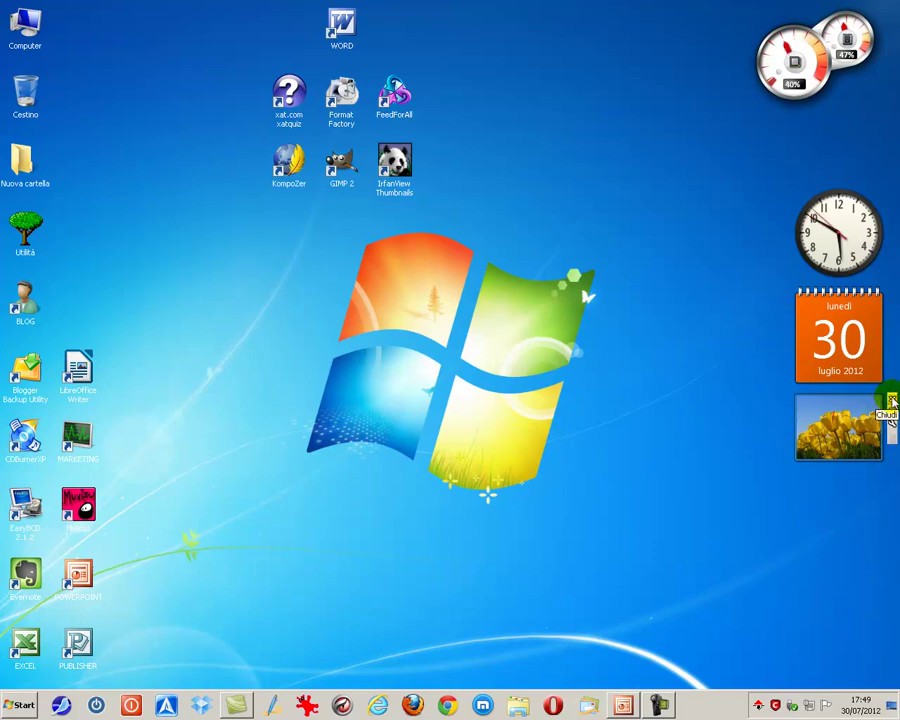
{"action": "left_click", "coordinate": [891, 402]}
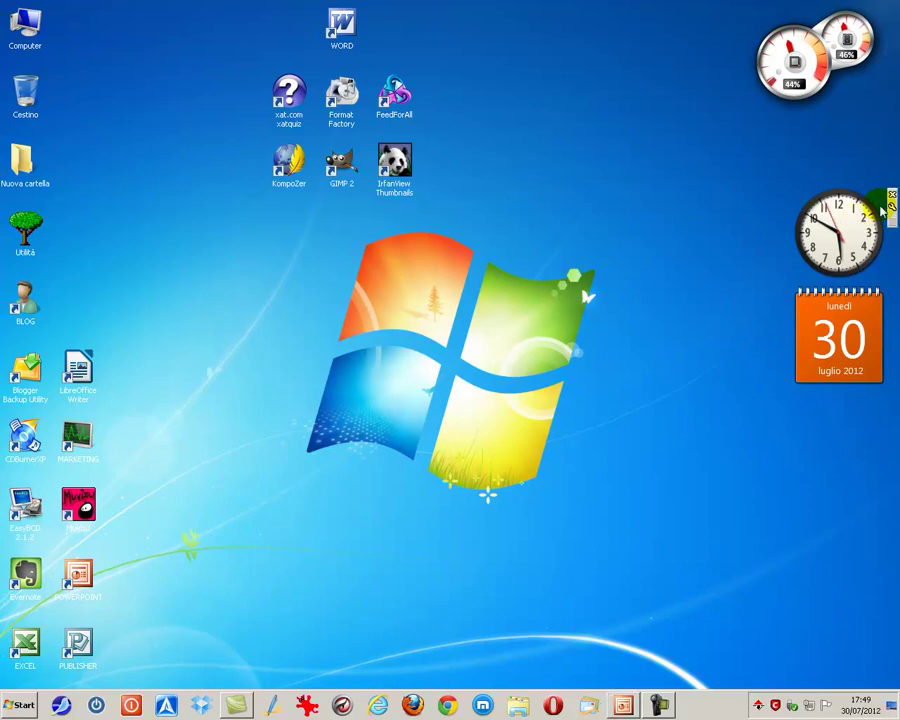
{"action": "left_click", "coordinate": [889, 197]}
{"action": "left_click", "coordinate": [892, 290]}
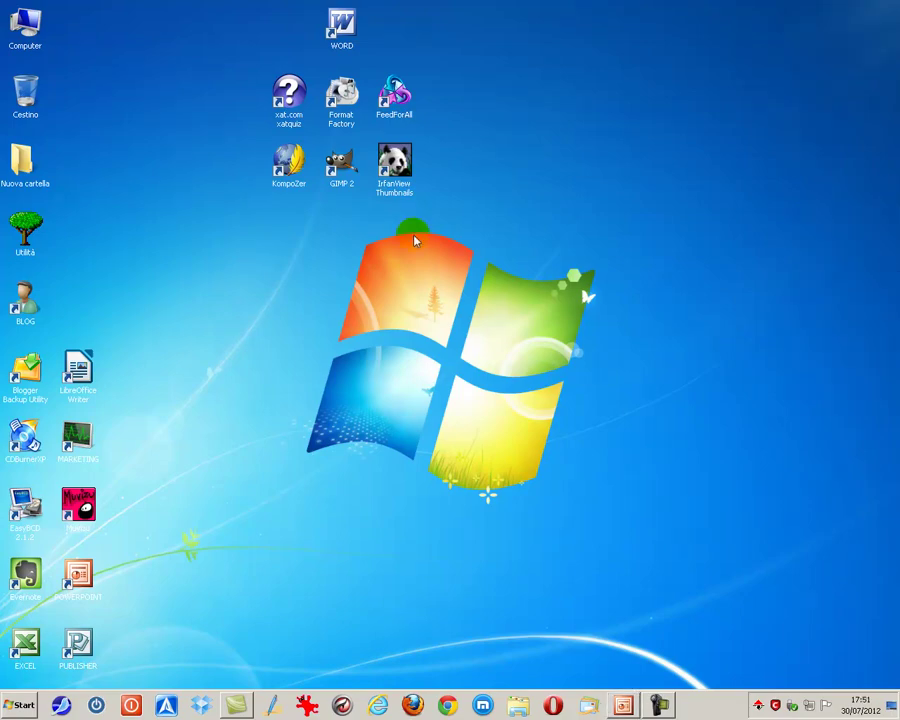
Sort the desktop icons by name (Nome), and repeat the sort so they run in ascending alphabetical order.
{"action": "right_click", "coordinate": [415, 240]}
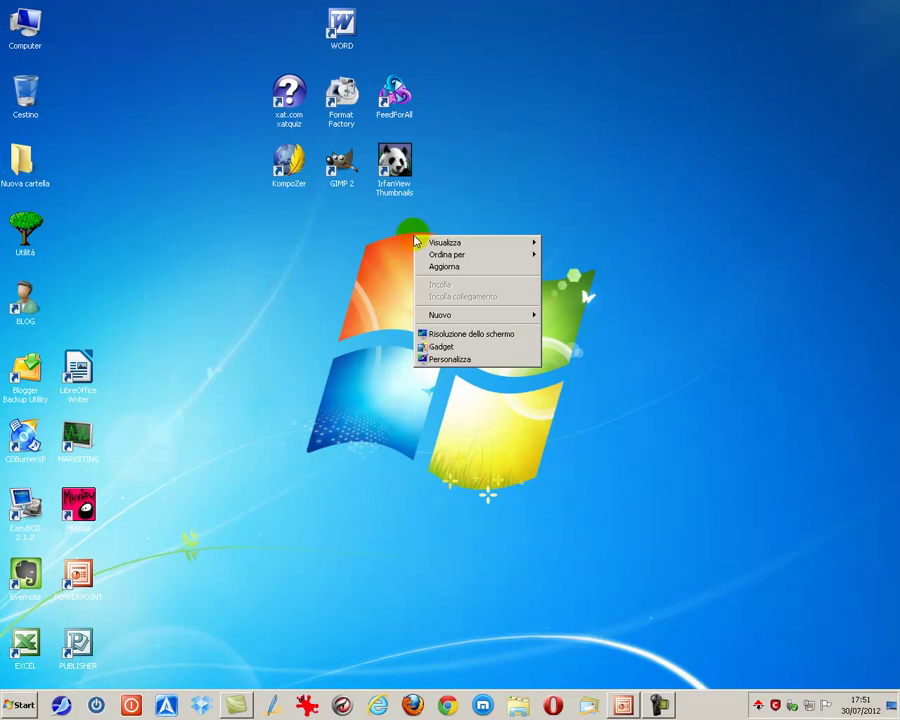
{"action": "left_click", "coordinate": [436, 256]}
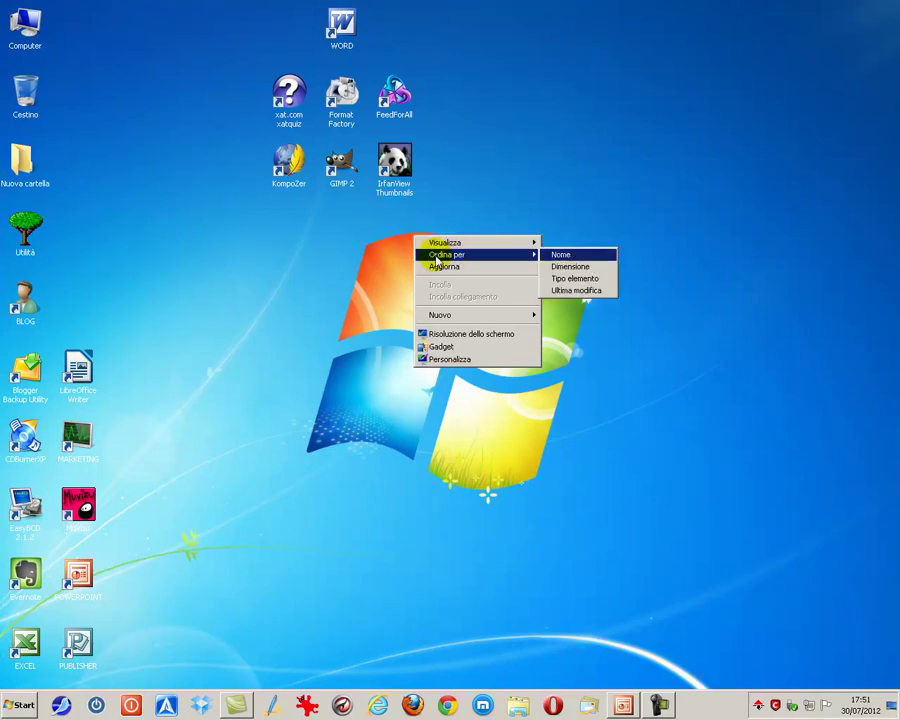
{"action": "left_click", "coordinate": [566, 256]}
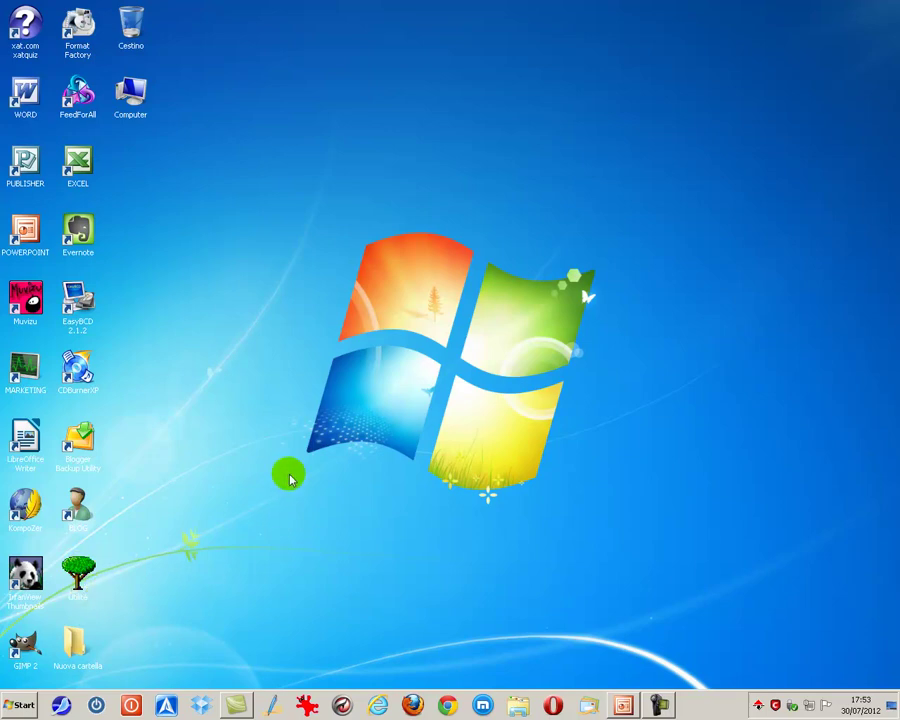
{"action": "right_click", "coordinate": [452, 147]}
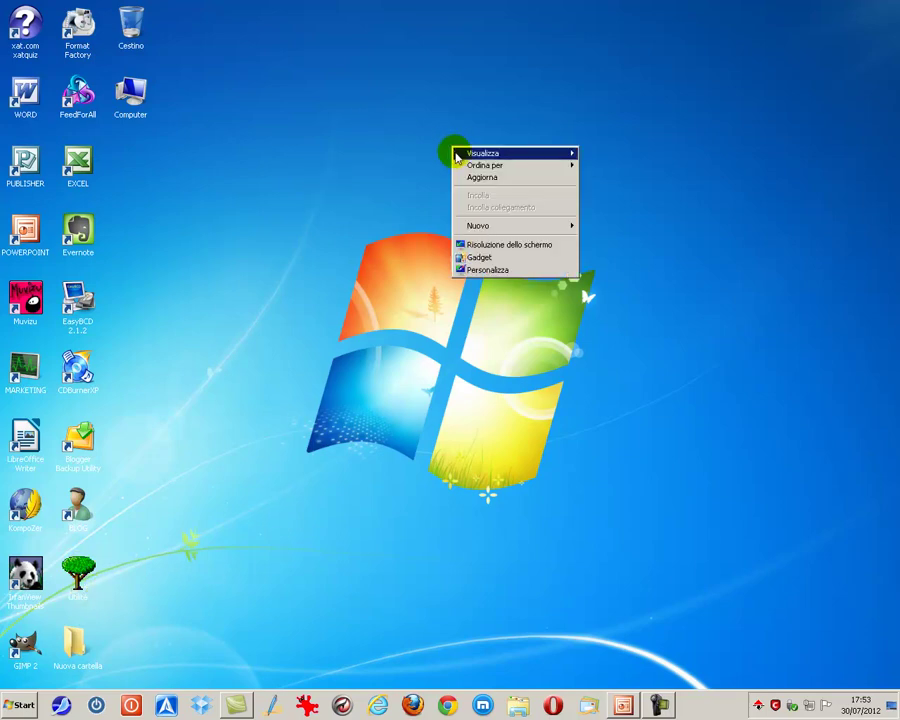
{"action": "mouse_move", "coordinate": [476, 167]}
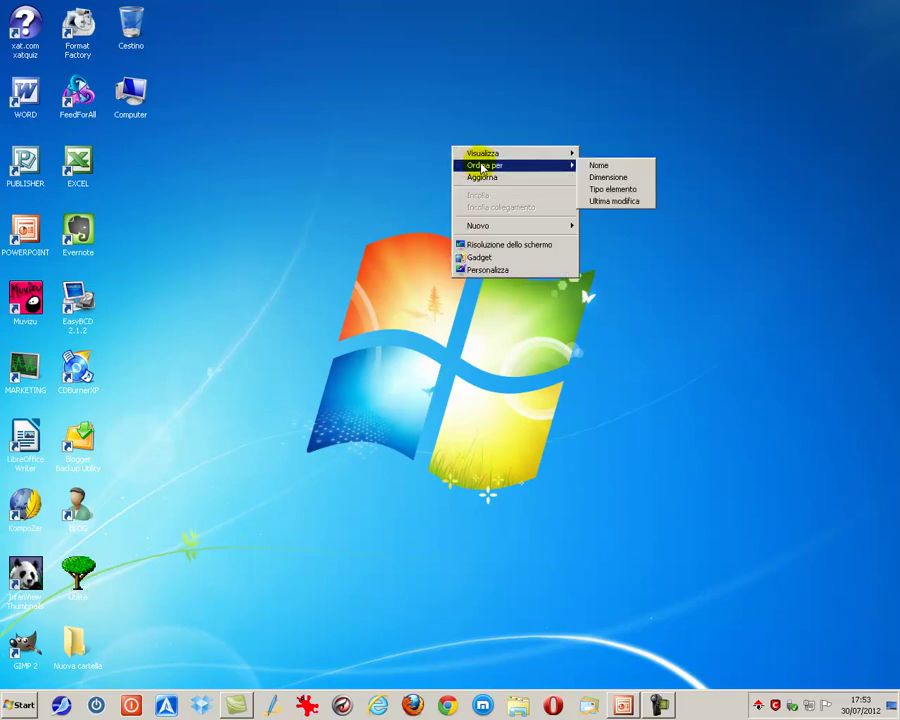
{"action": "left_click", "coordinate": [600, 166]}
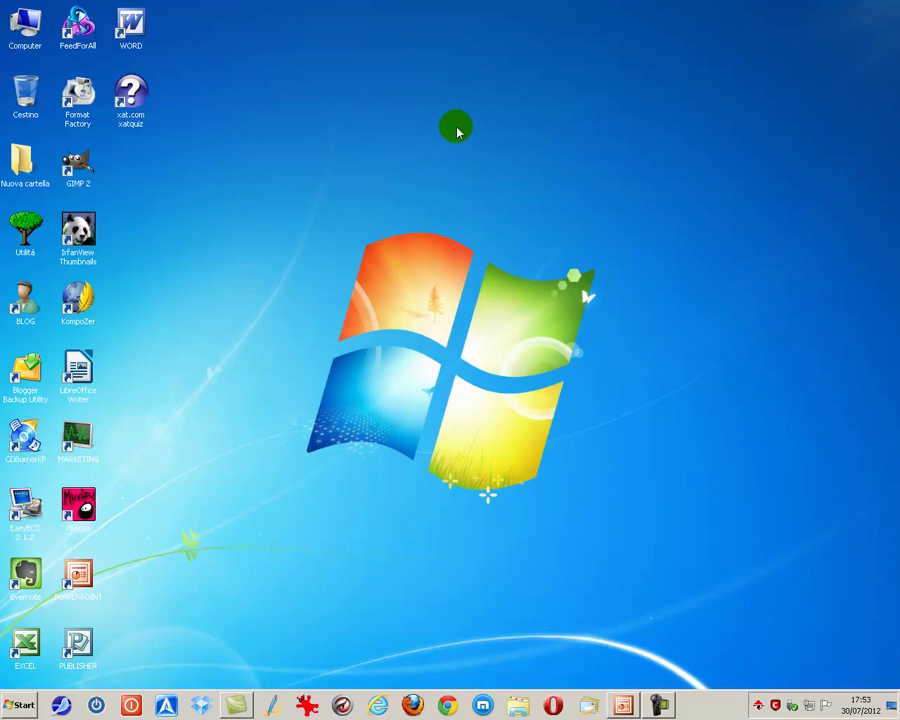
Sort the desktop icons by size (Dimensione).
{"action": "right_click", "coordinate": [425, 127]}
{"action": "mouse_move", "coordinate": [440, 146]}
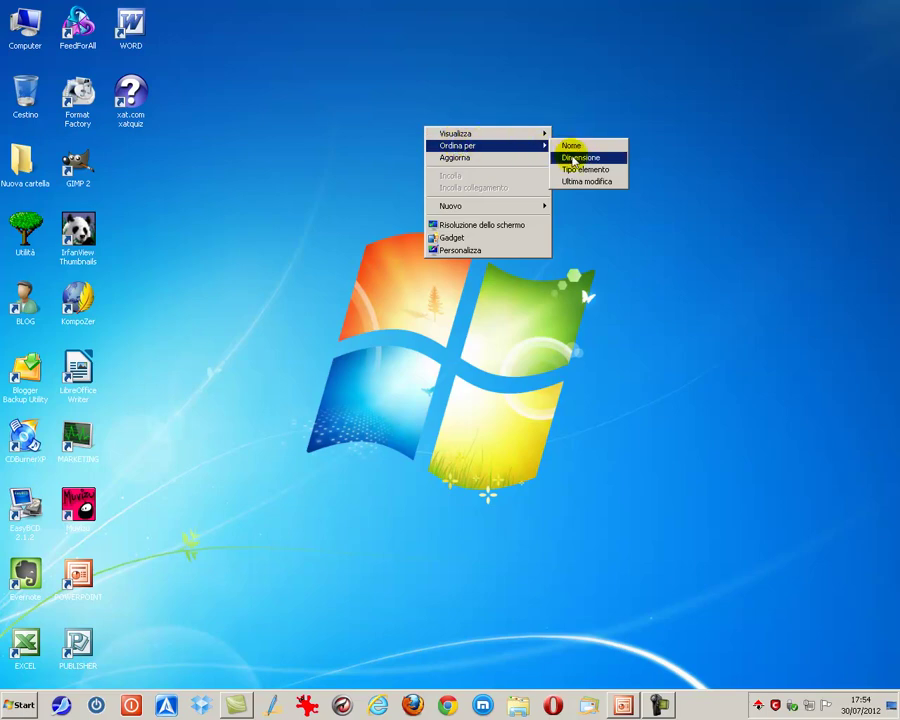
{"action": "left_click", "coordinate": [575, 158]}
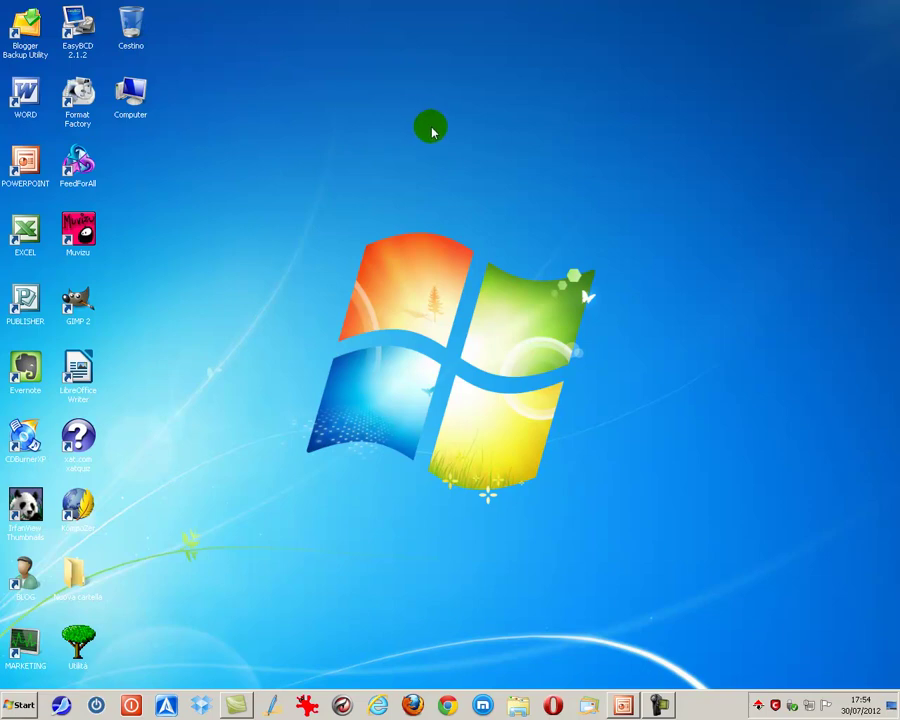
Sort the desktop icons by item type (Tipo elemento).
{"action": "right_click", "coordinate": [395, 139]}
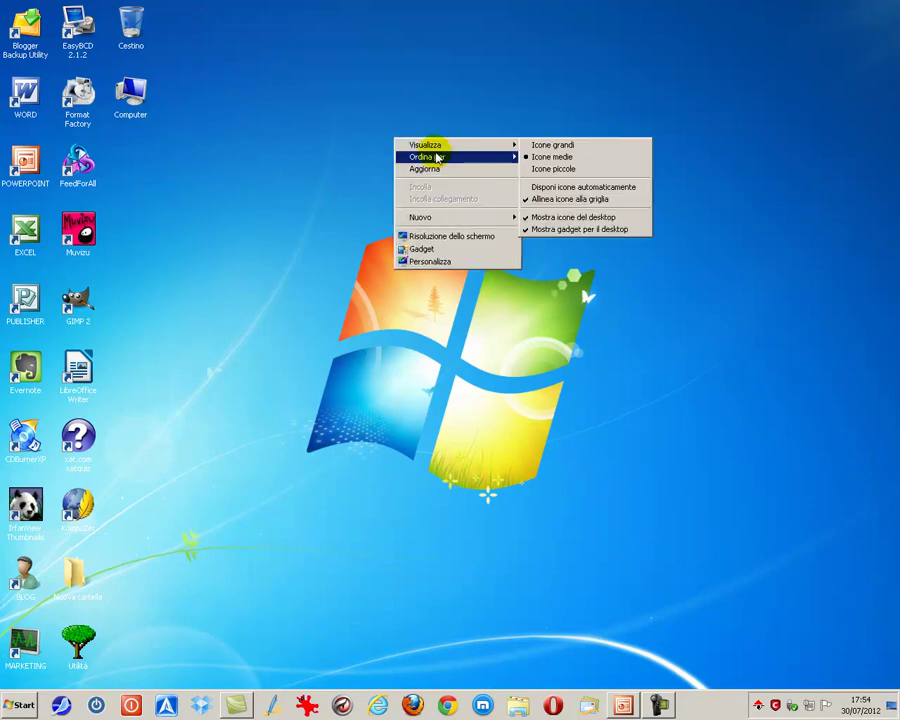
{"action": "mouse_move", "coordinate": [436, 156]}
{"action": "left_click", "coordinate": [556, 181]}
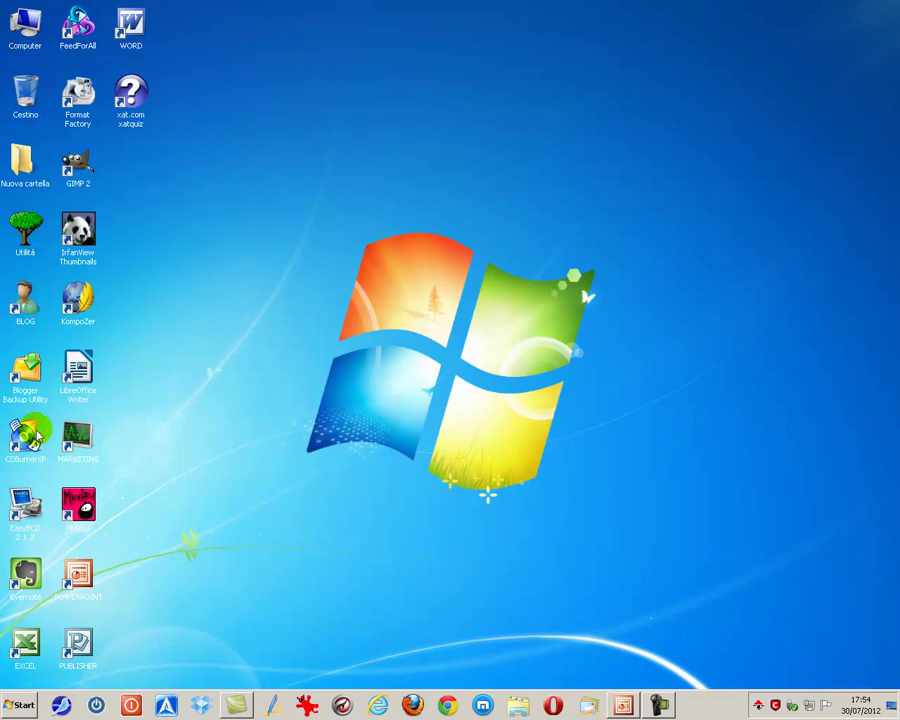
Sort the desktop icons by last modified date (Ultima modifica).
{"action": "right_click", "coordinate": [523, 80]}
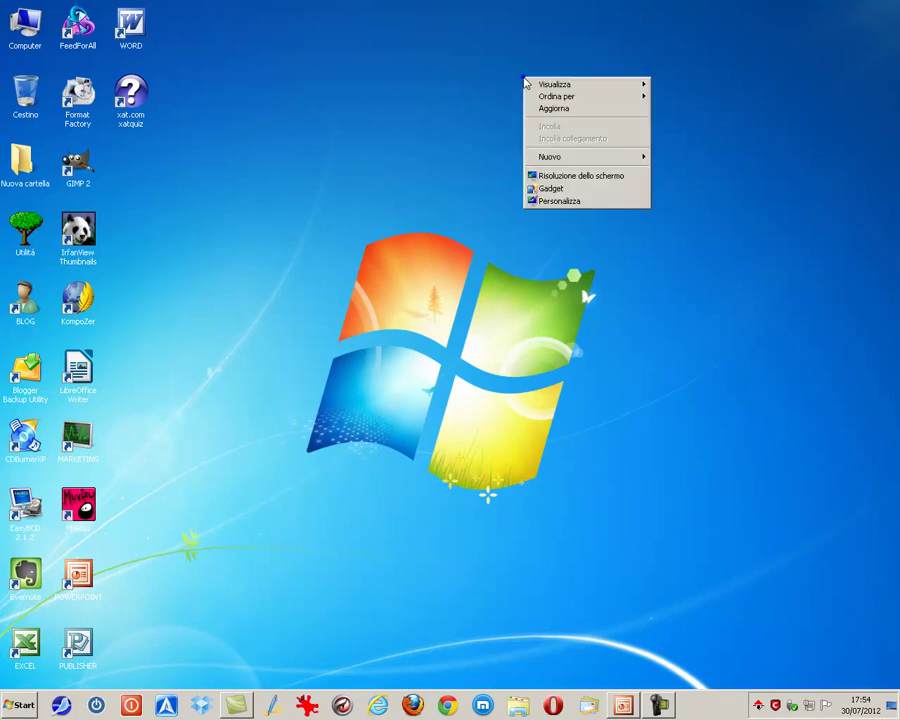
{"action": "mouse_move", "coordinate": [608, 98]}
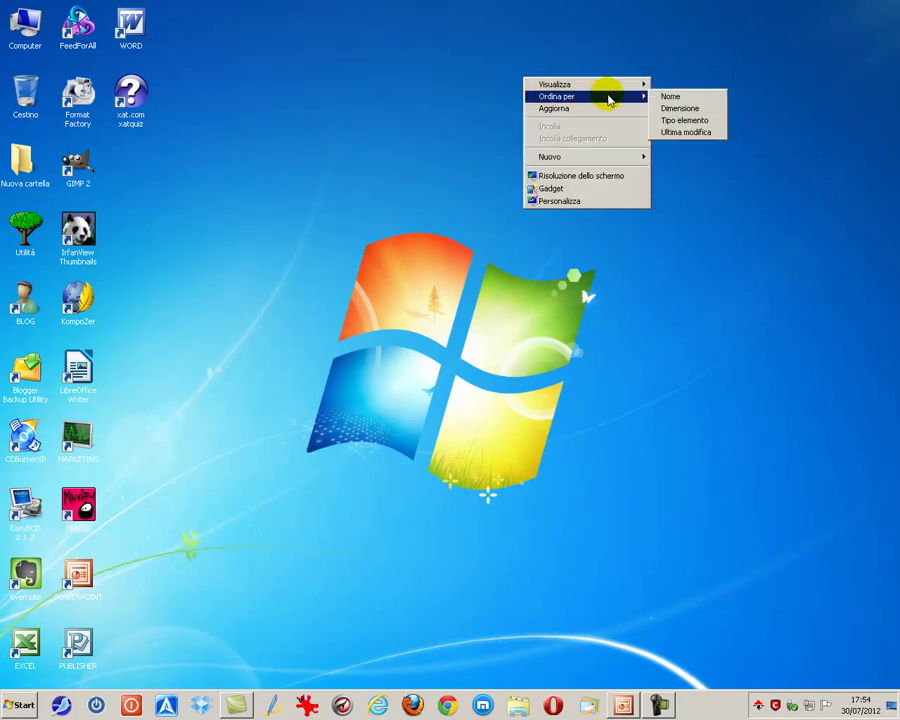
{"action": "left_click", "coordinate": [677, 133]}
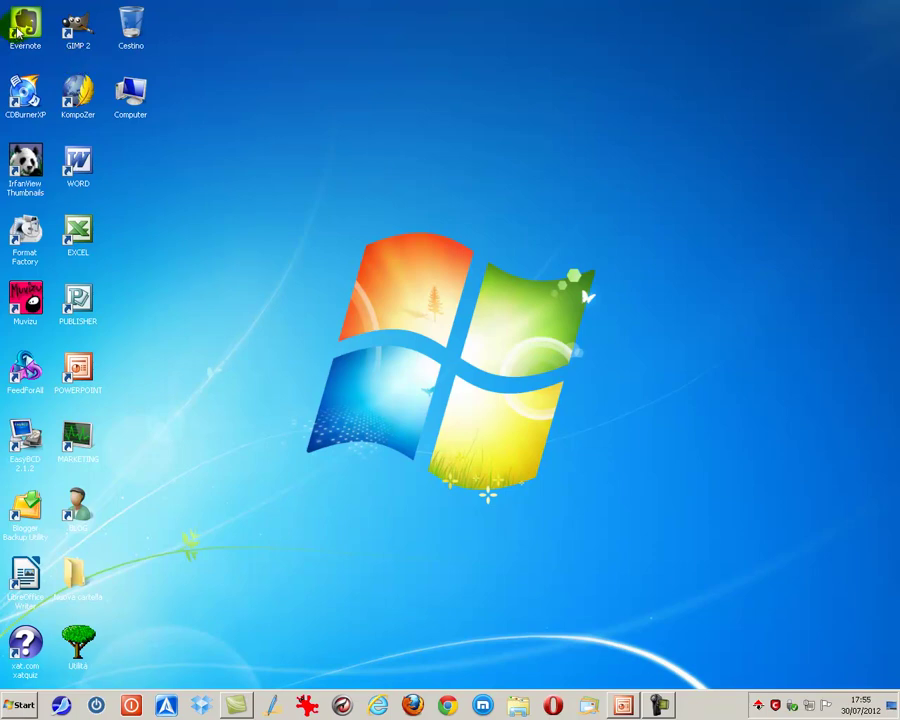
{"action": "left_click", "coordinate": [90, 583]}
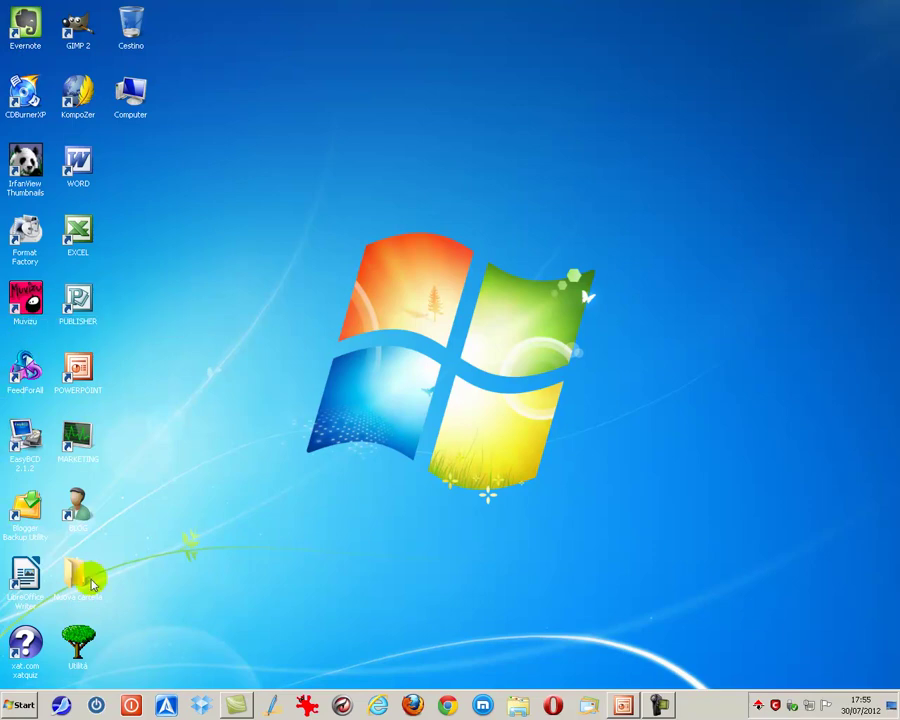